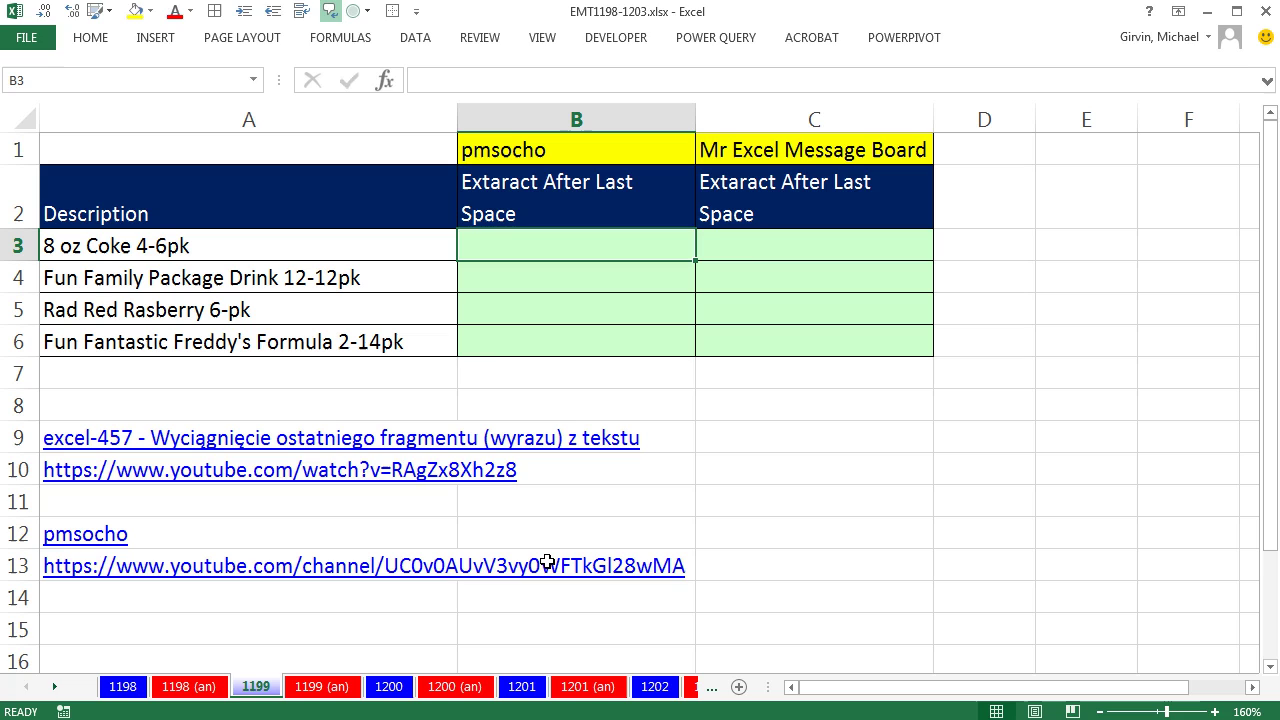
In B3, build =SUBSTITUTE(A3," ",REPT(" ",LEN(A3))) to pad every space in the description
{"action": "type", "text": "=su"}
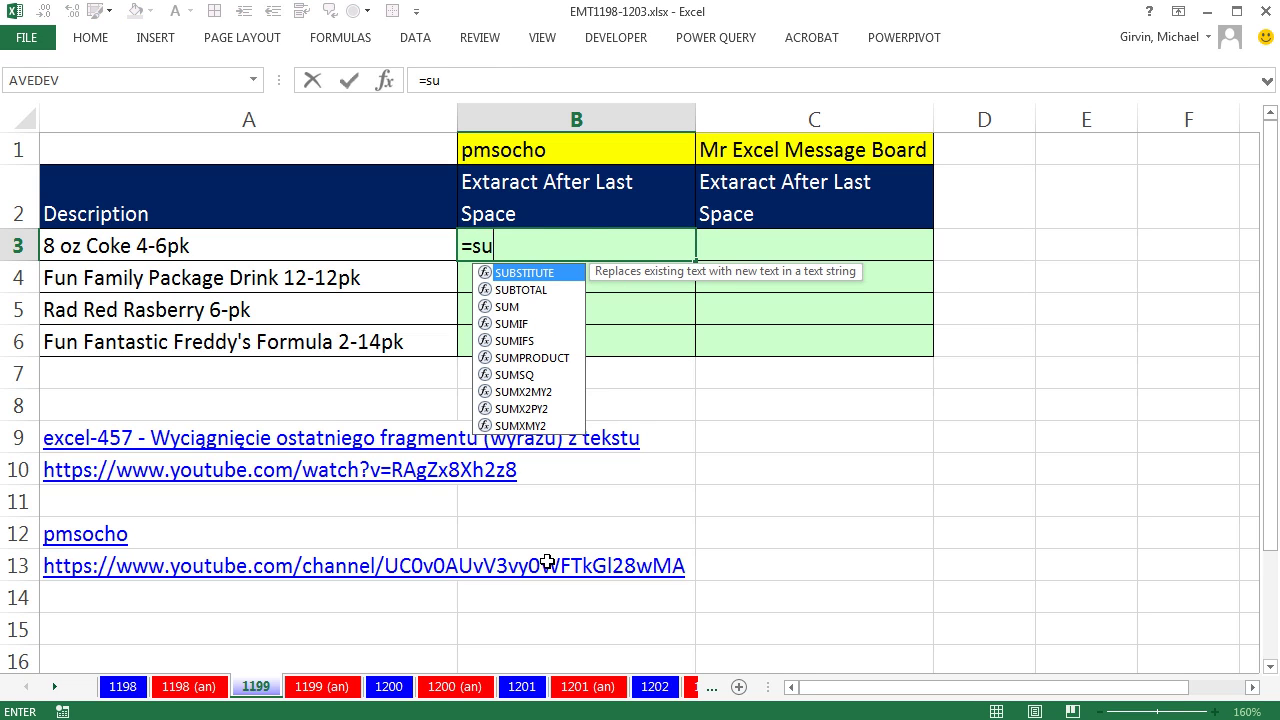
{"action": "key", "text": "Tab"}
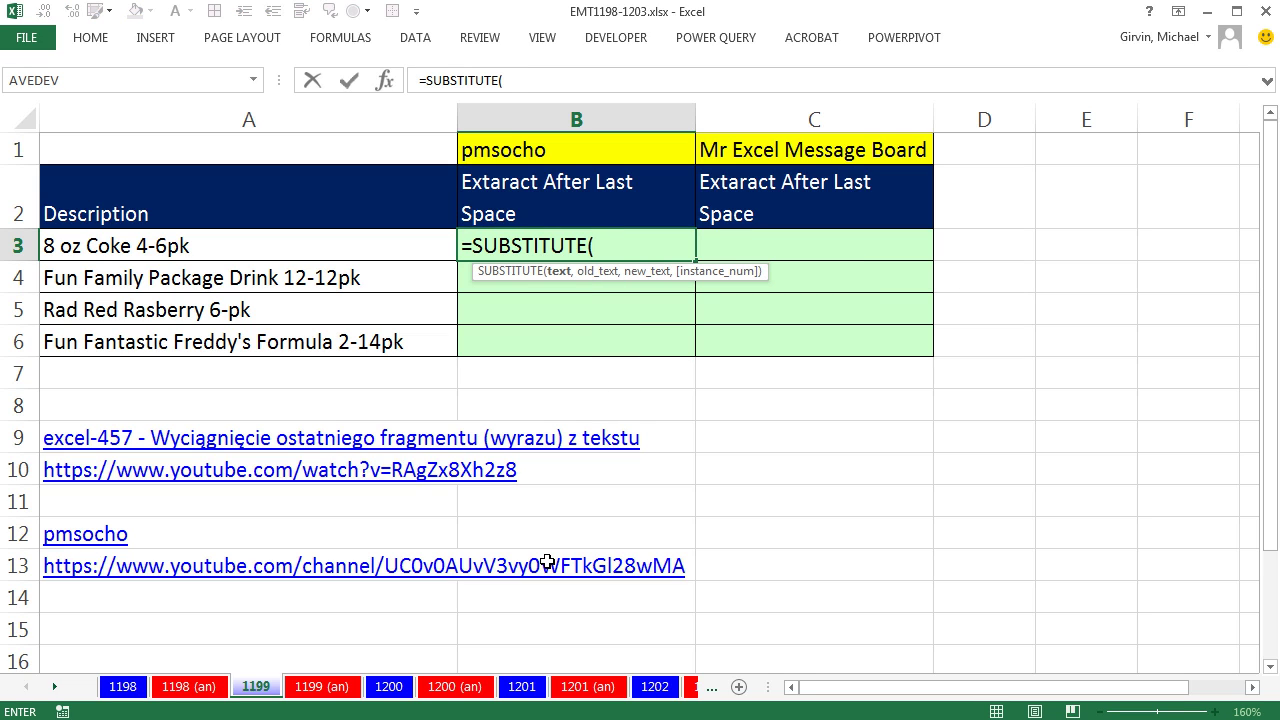
{"action": "left_click", "coordinate": [197, 250]}
{"action": "type", "text": ","}
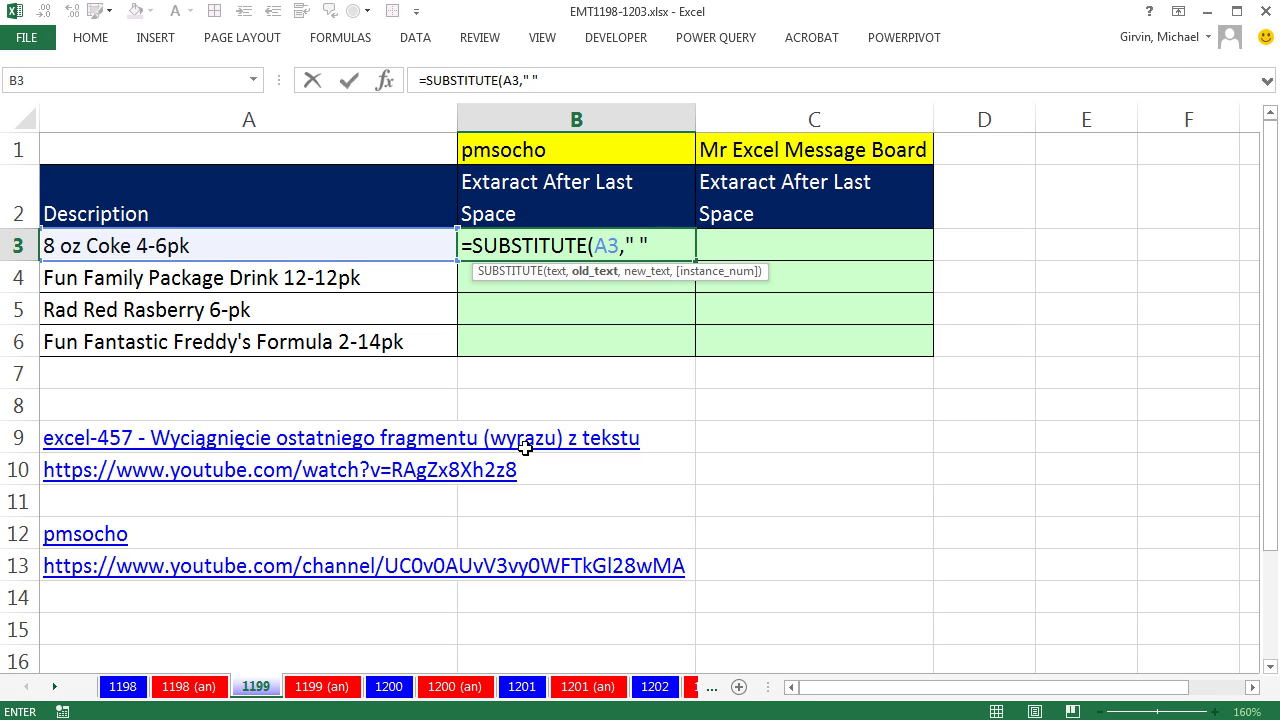
{"action": "type", "text": ","}
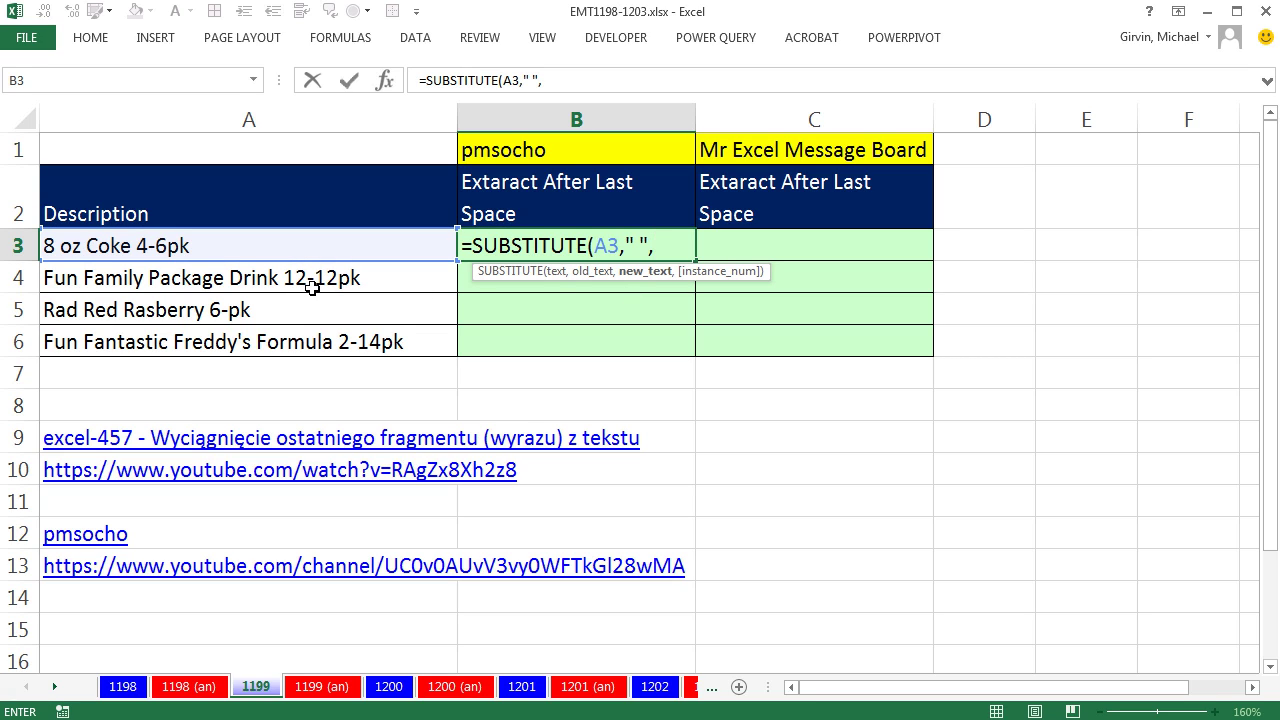
{"action": "type", "text": "rept"}
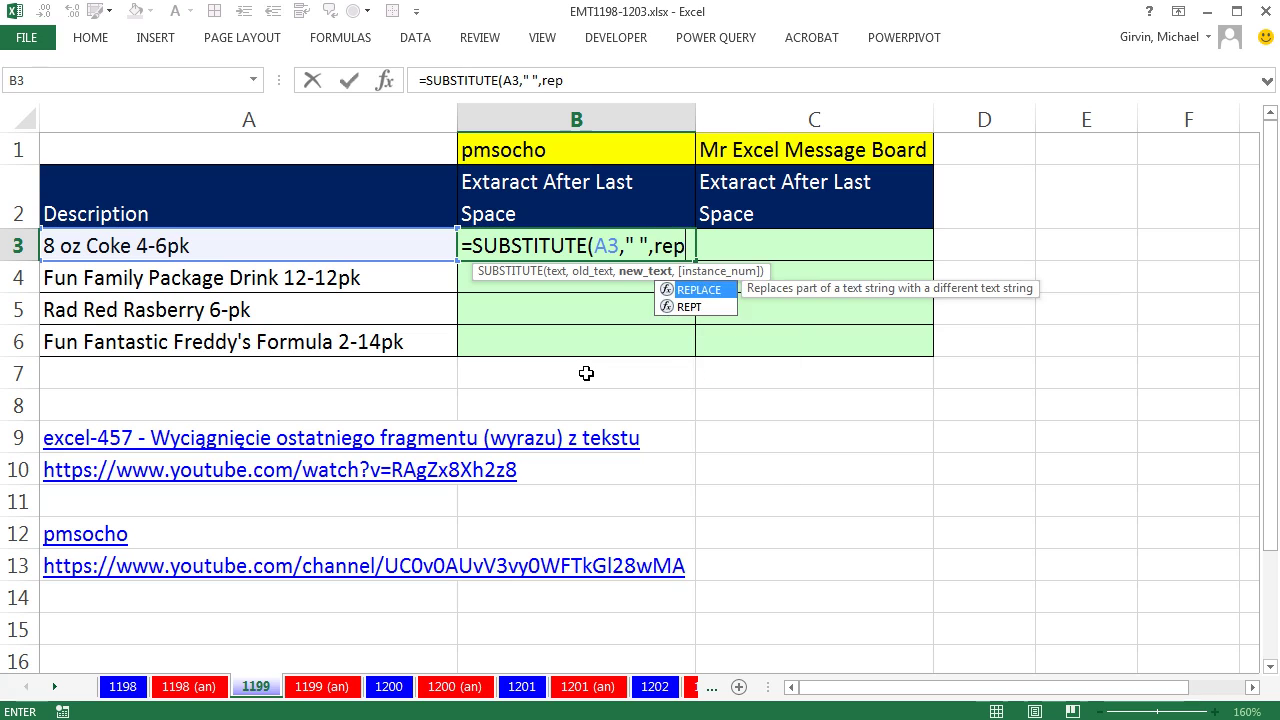
{"action": "key", "text": "Tab"}
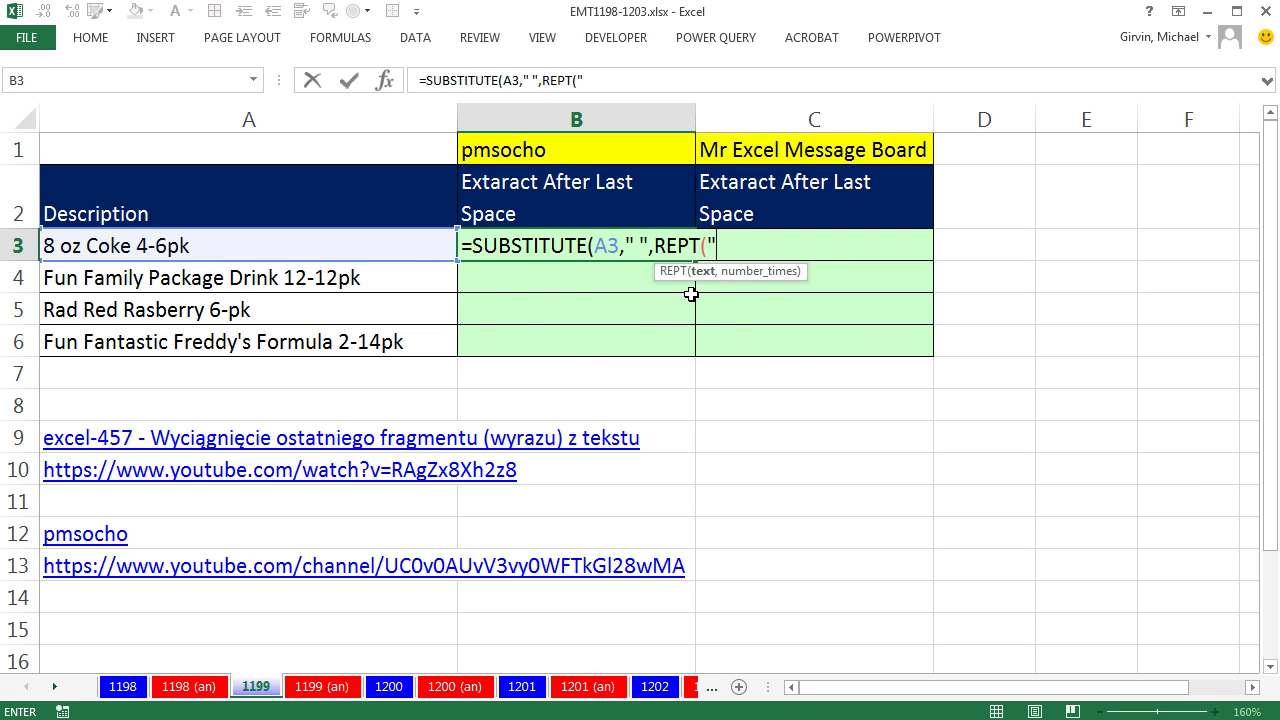
{"action": "type", "text": "\" \","}
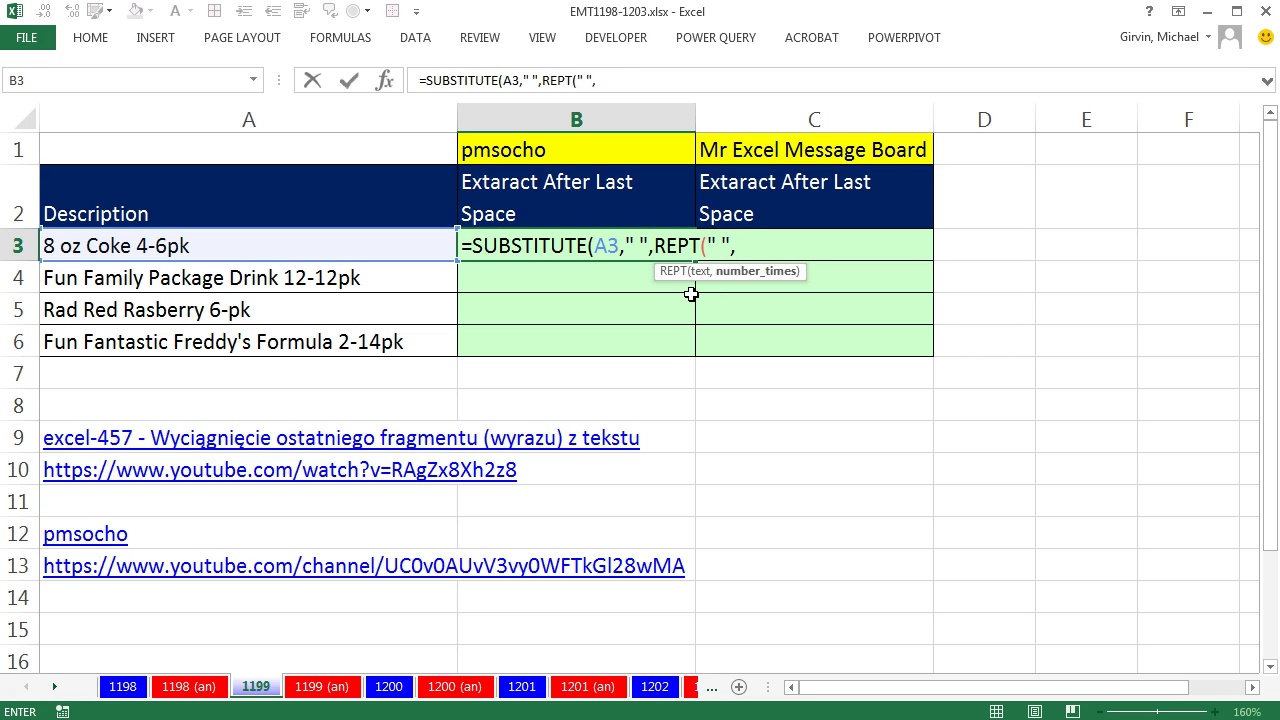
{"action": "type", "text": "len"}
{"action": "key", "text": "Tab"}
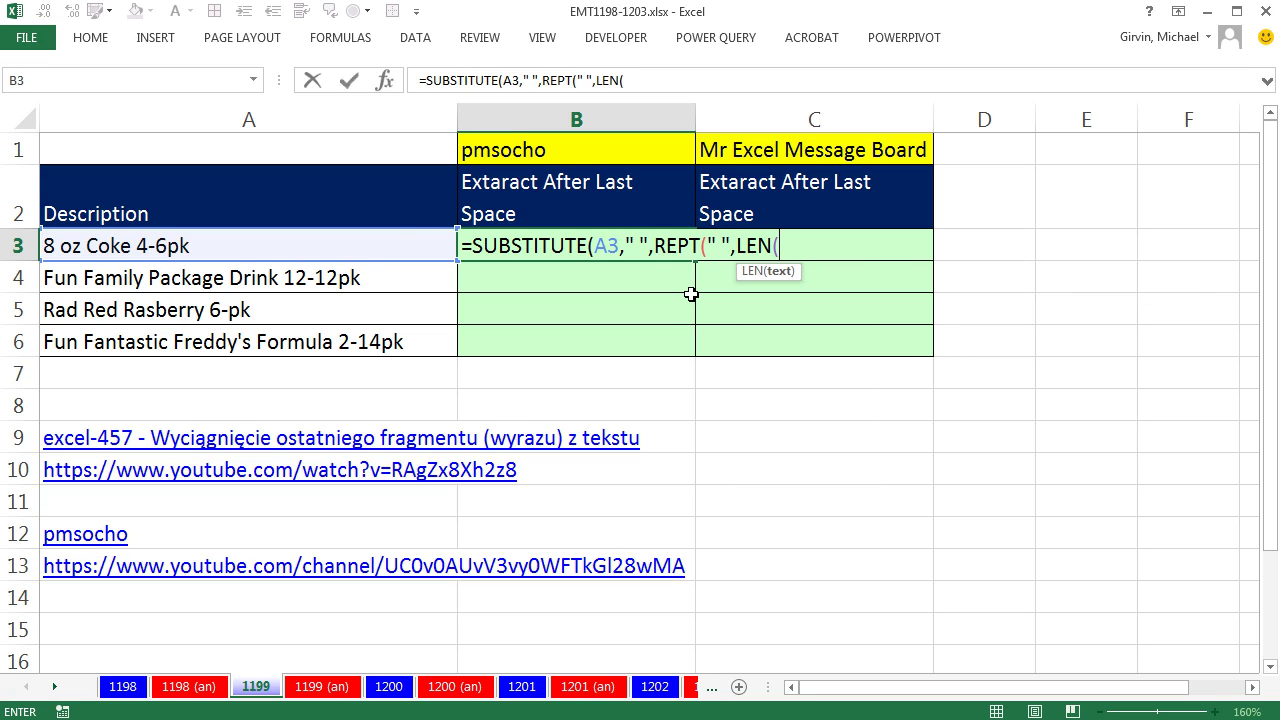
{"action": "left_click", "coordinate": [355, 250]}
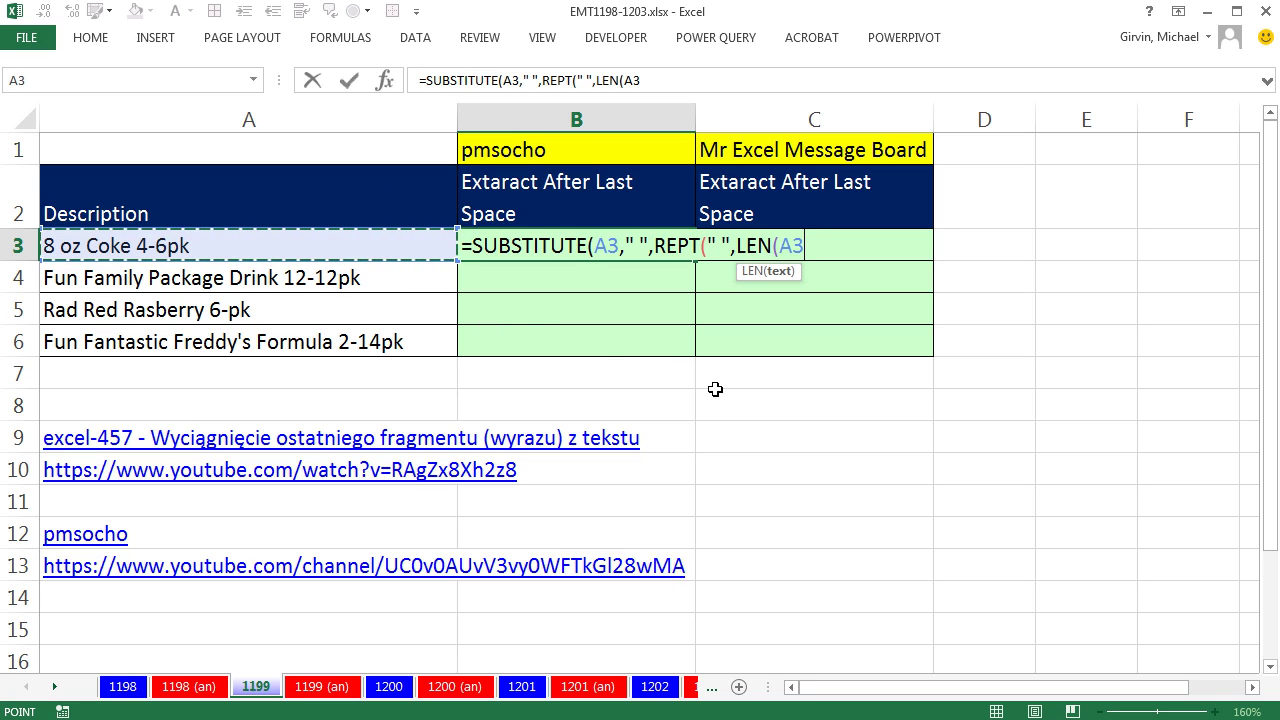
{"action": "type", "text": ")"}
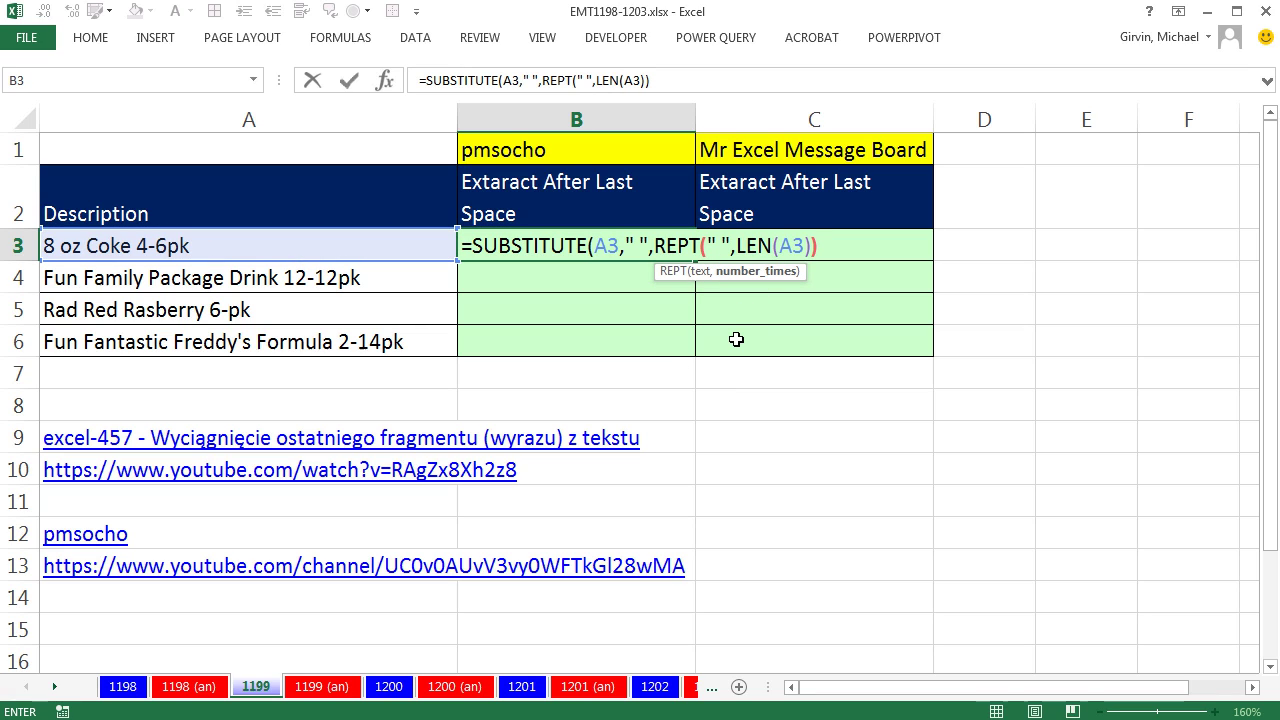
Preview the REPT argument's result with F9, then restore it and keep editing B3
{"action": "left_click", "coordinate": [660, 272]}
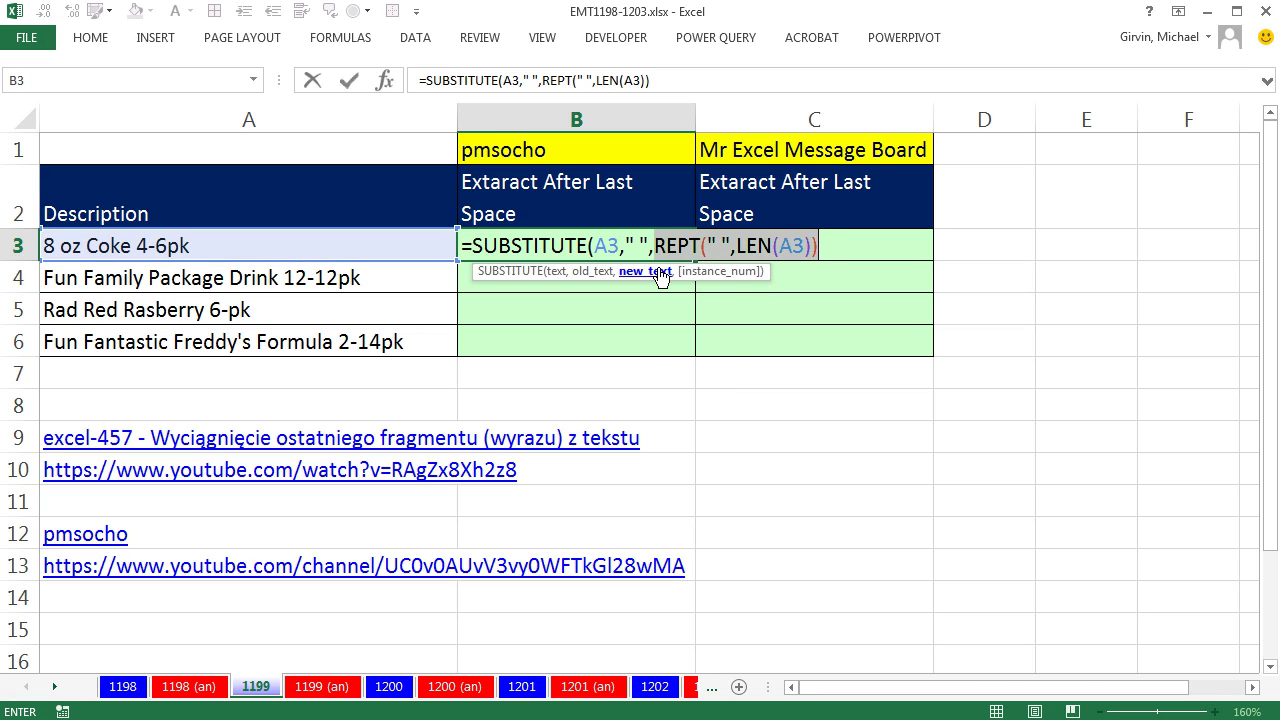
{"action": "key", "text": "F9"}
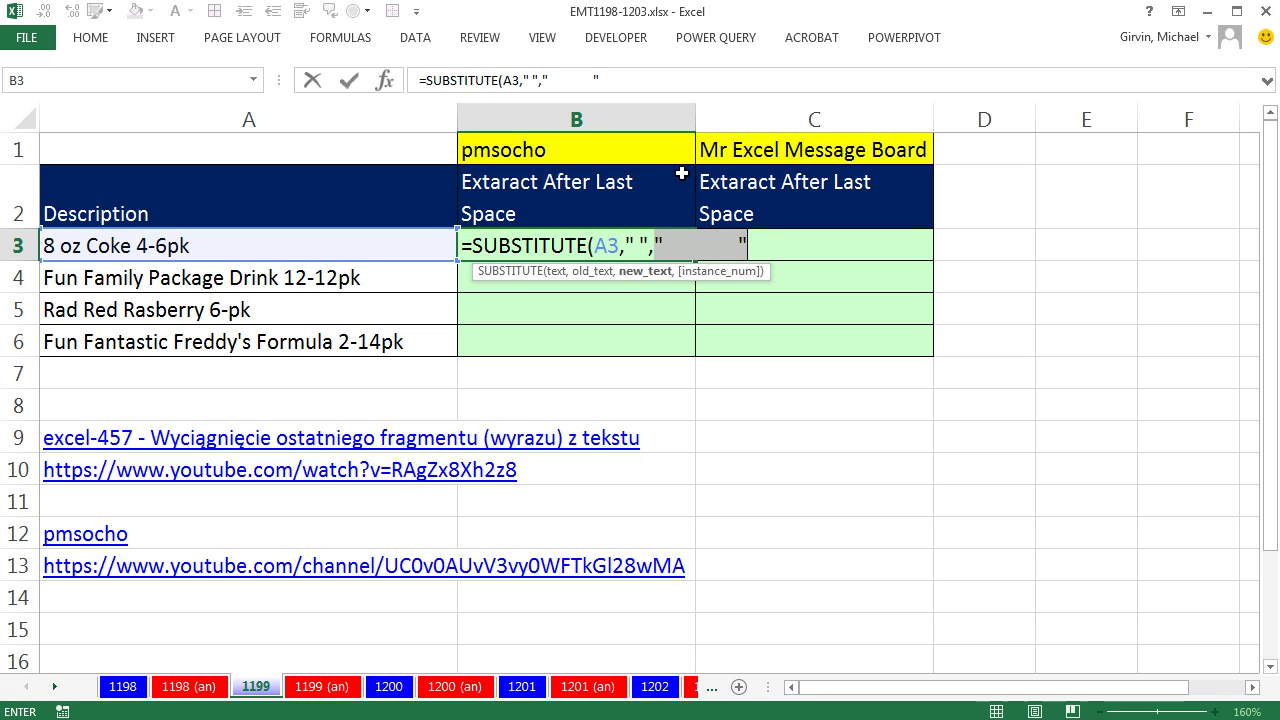
{"action": "key", "text": "ctrl+z"}
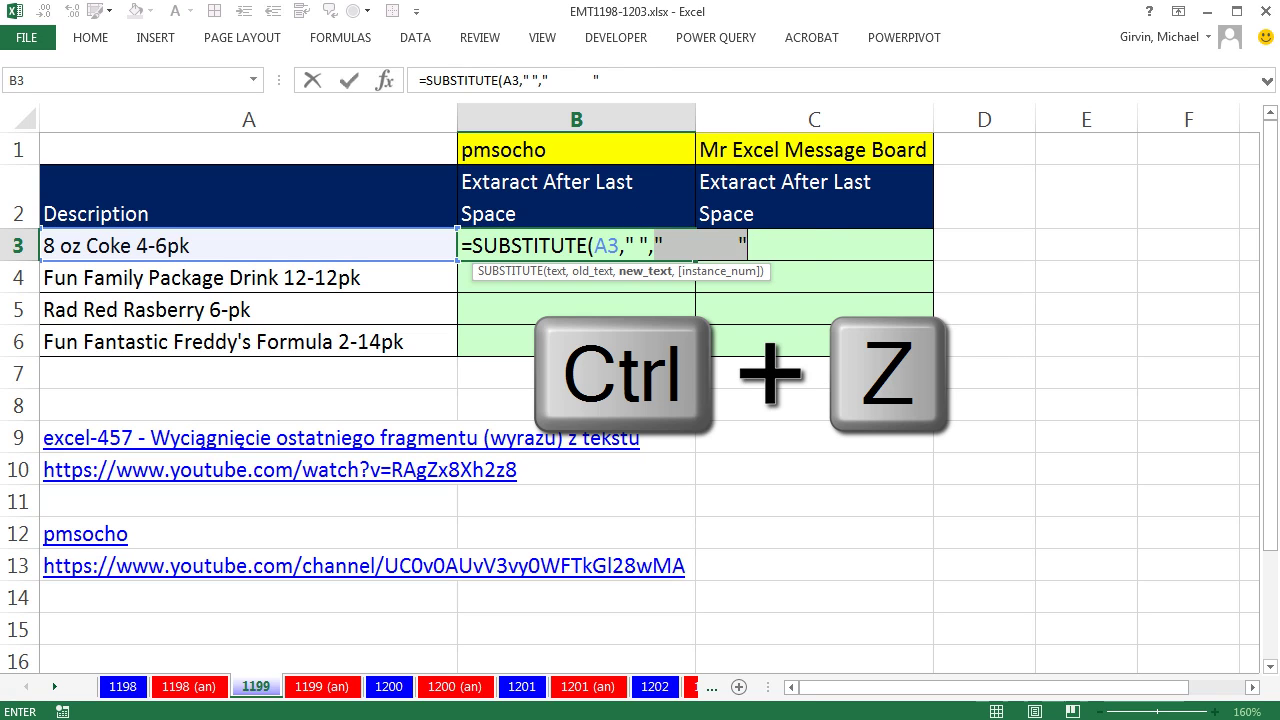
{"action": "left_click", "coordinate": [834, 243]}
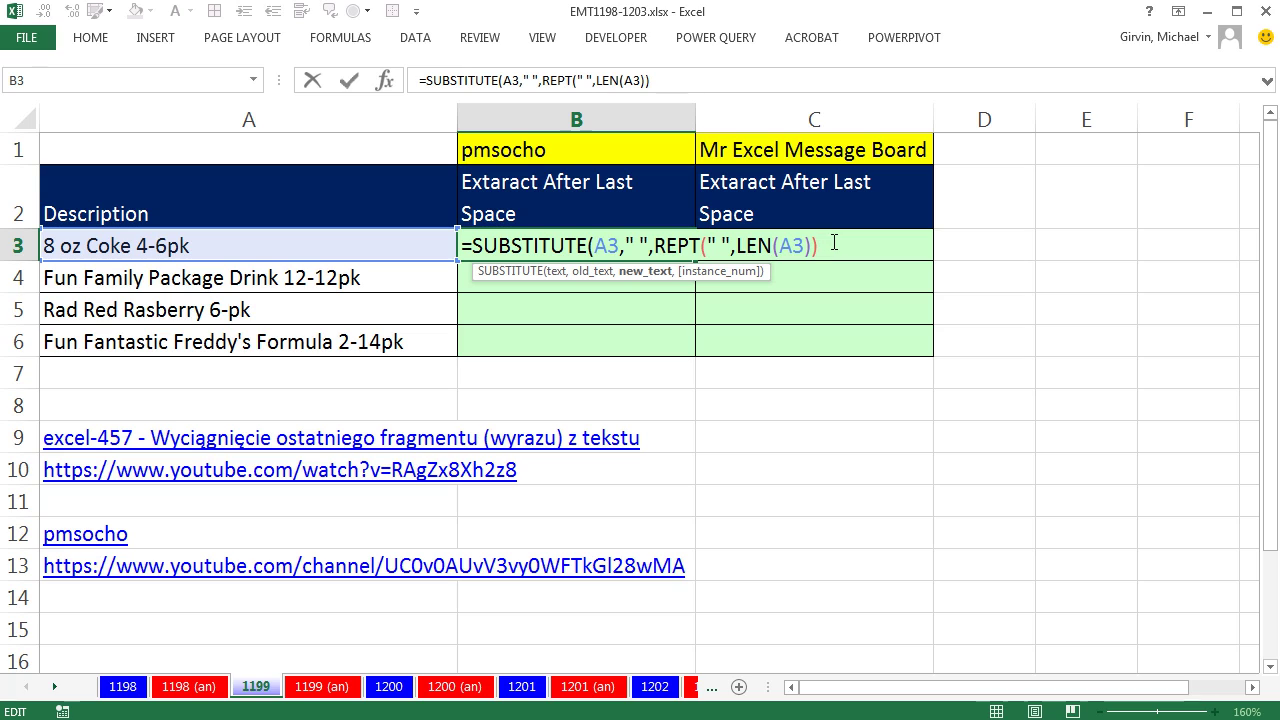
Wrap B3's SUBSTITUTE formula in RIGHT(…,LEN(A3)) so it returns the padded 4-6pk
{"action": "key", "text": "ctrl+Return"}
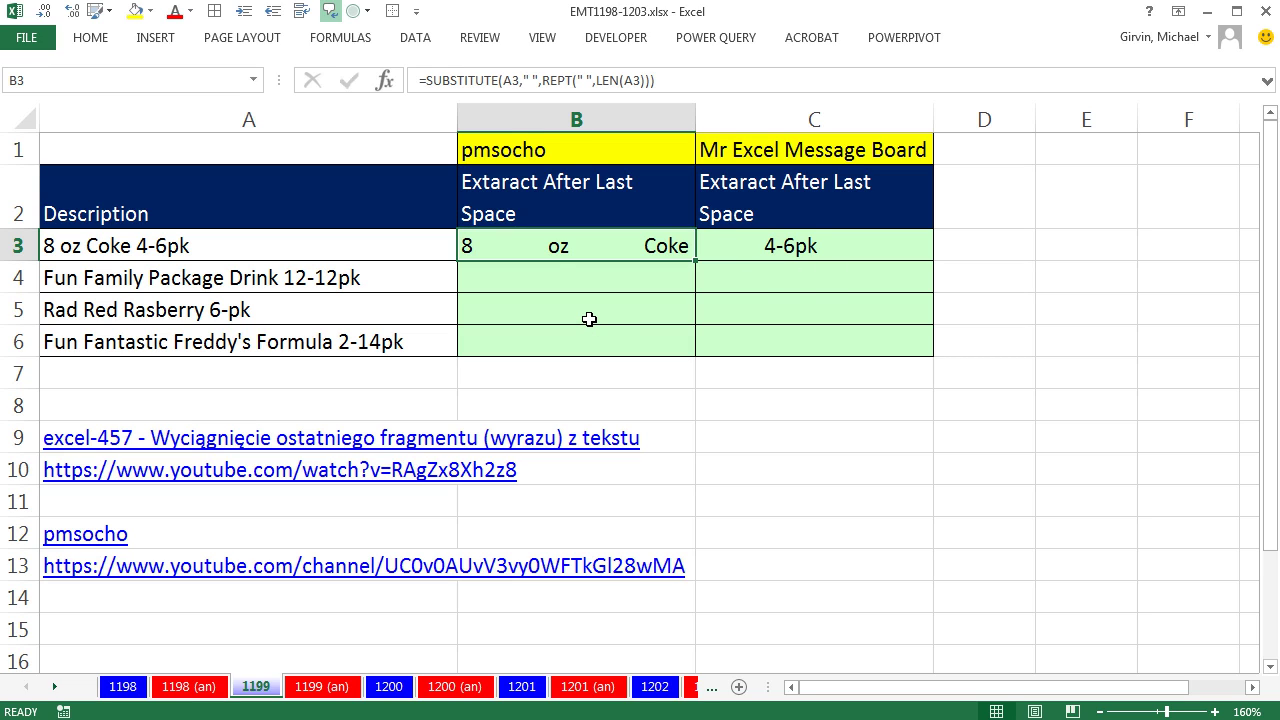
{"action": "key", "text": "F2"}
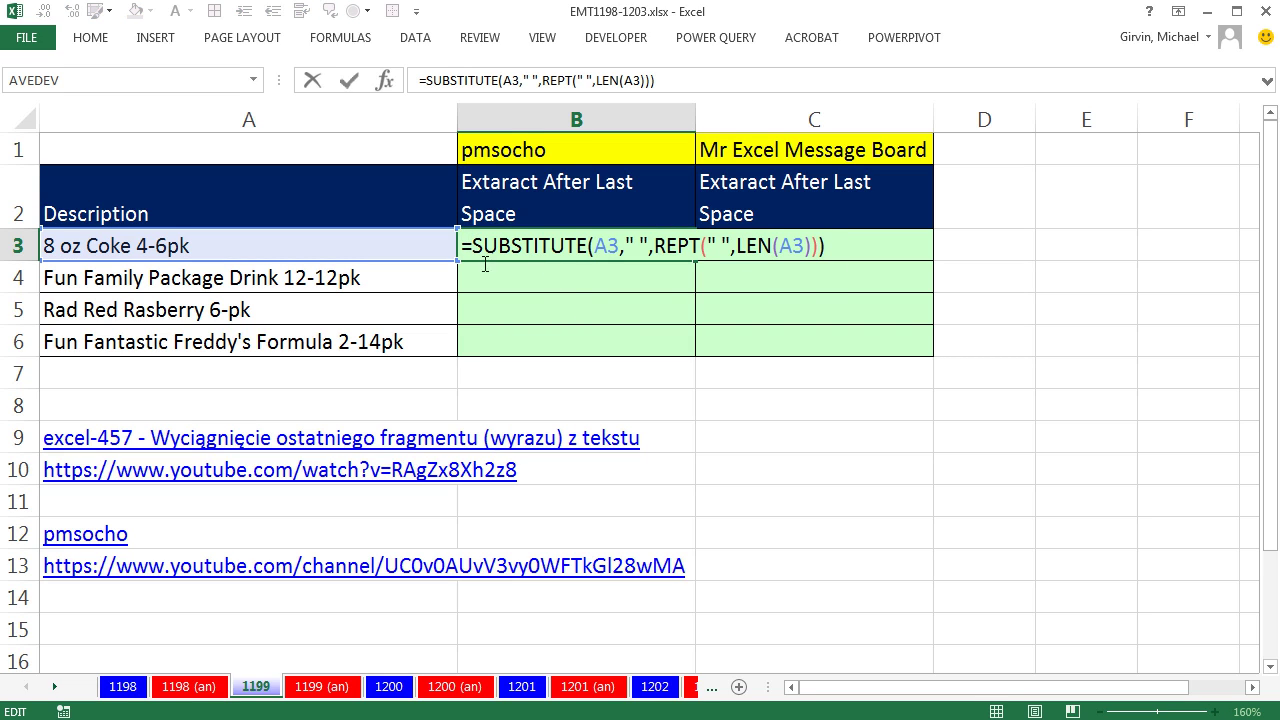
{"action": "type", "text": "right"}
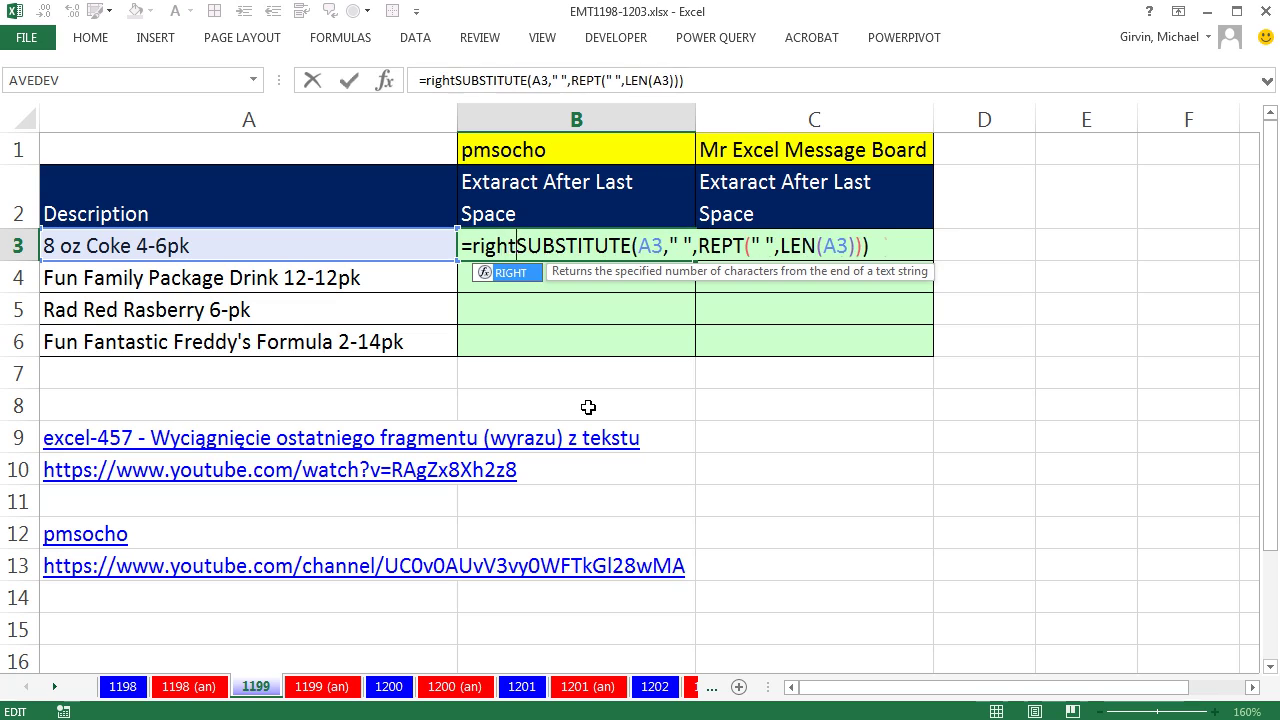
{"action": "key", "text": "Tab"}
{"action": "key", "text": "End"}
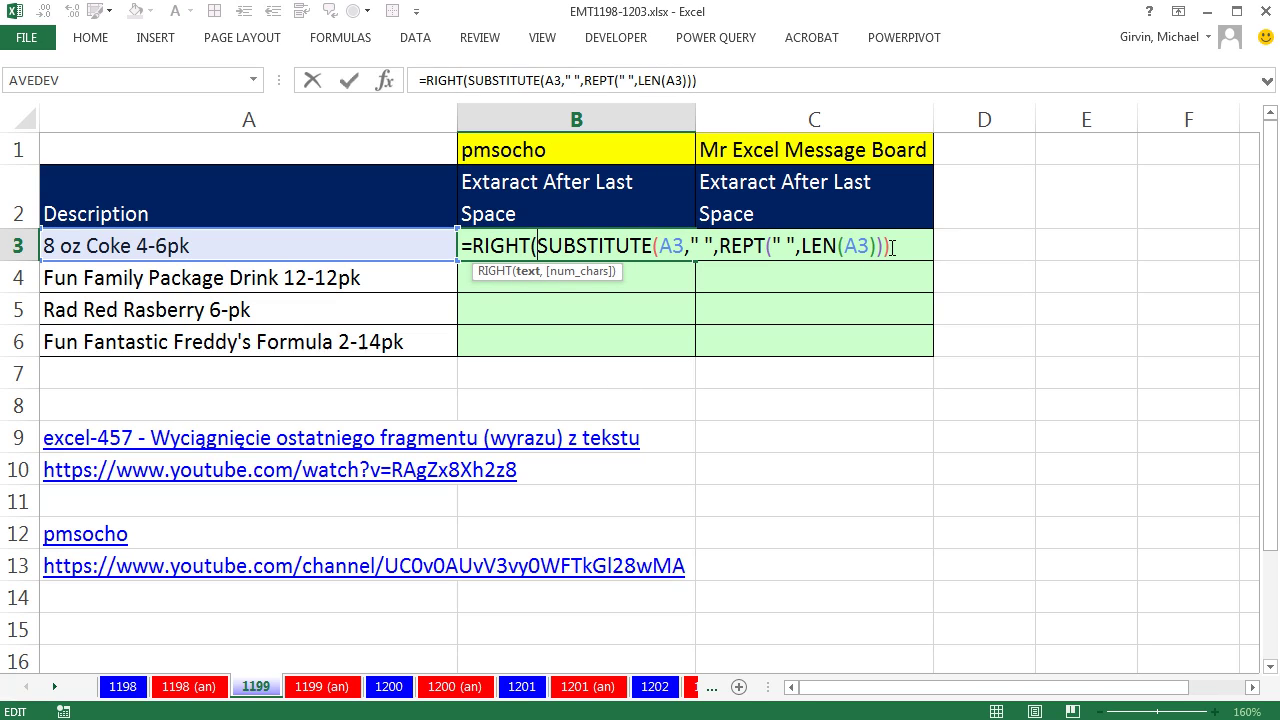
{"action": "type", "text": ","}
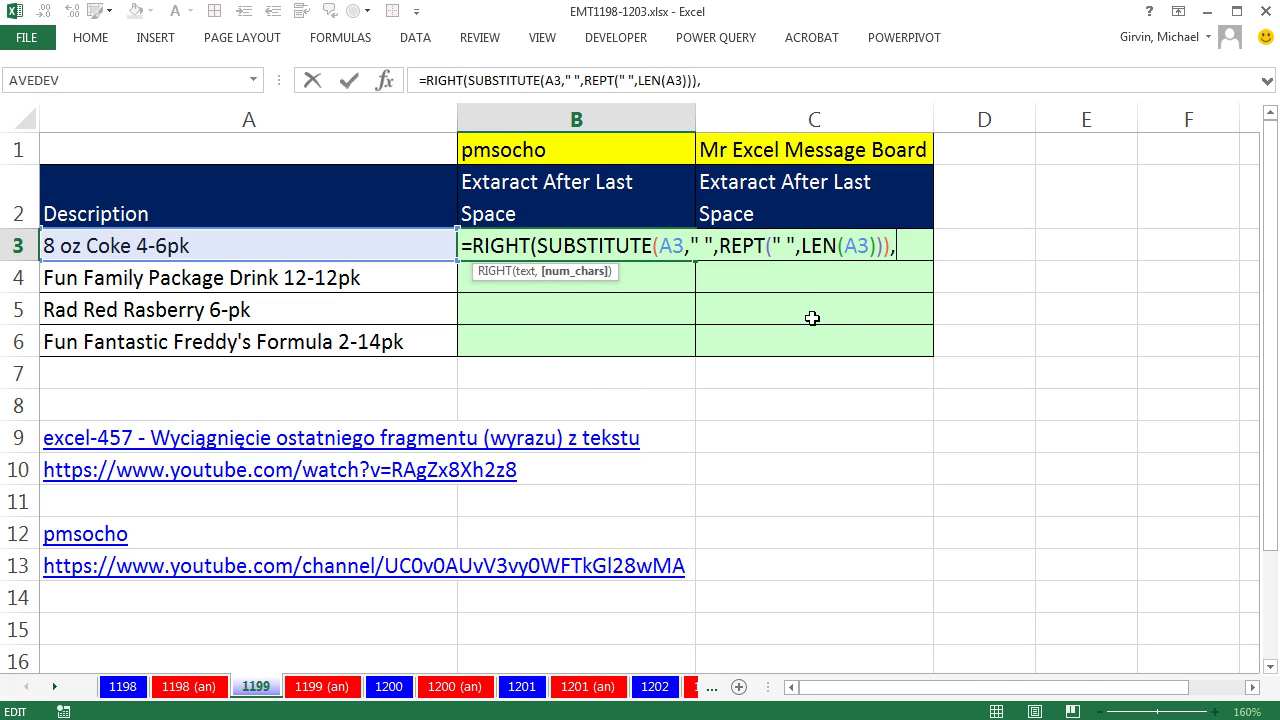
{"action": "type", "text": "len"}
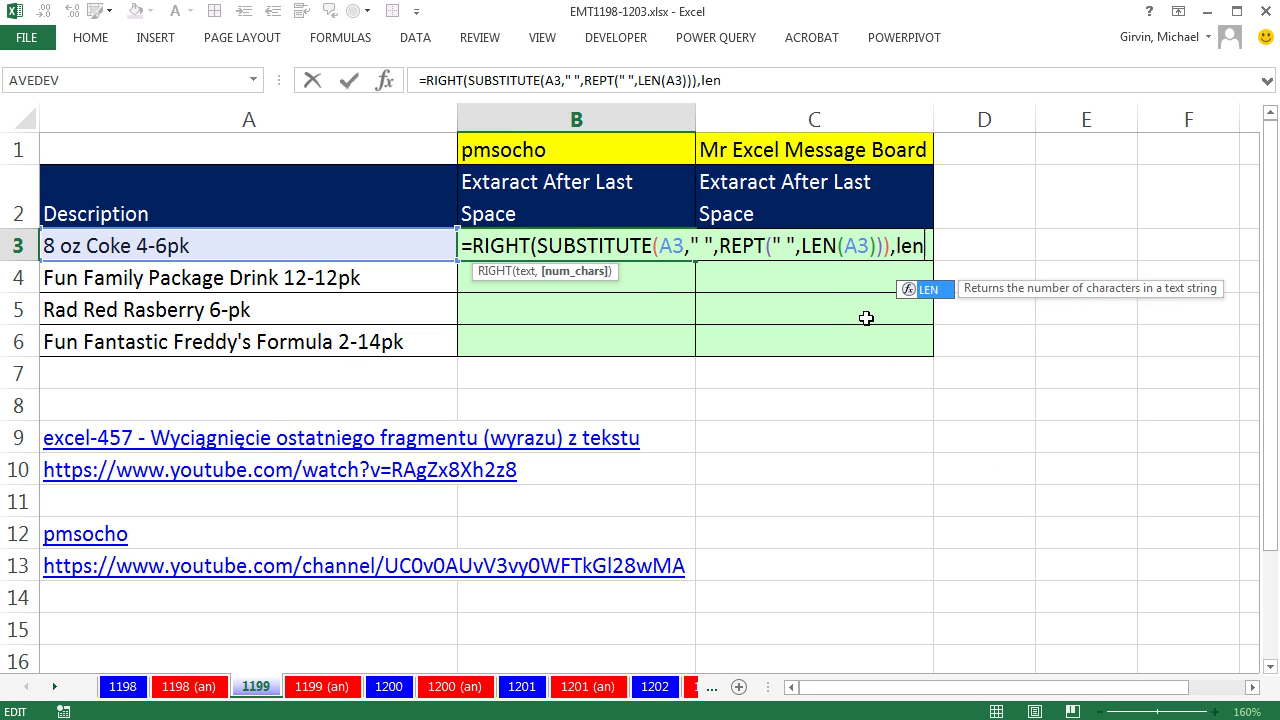
{"action": "key", "text": "Tab"}
{"action": "left_click", "coordinate": [320, 246]}
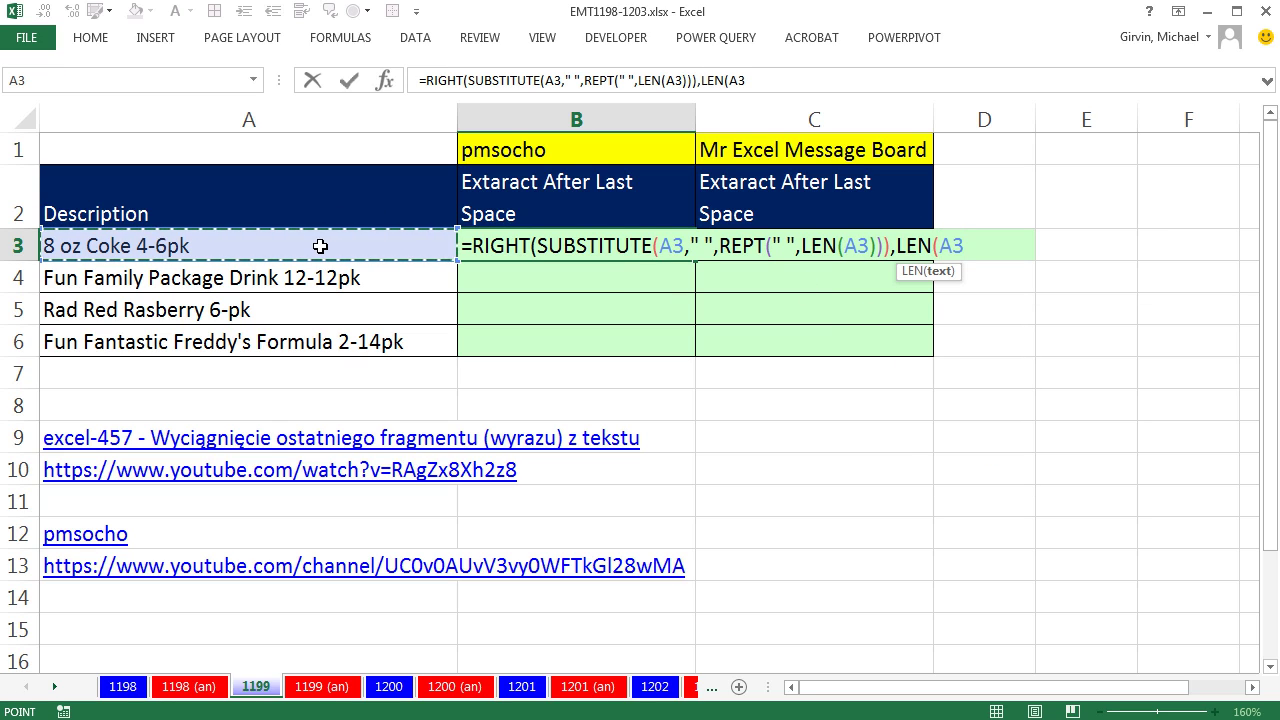
{"action": "type", "text": "))"}
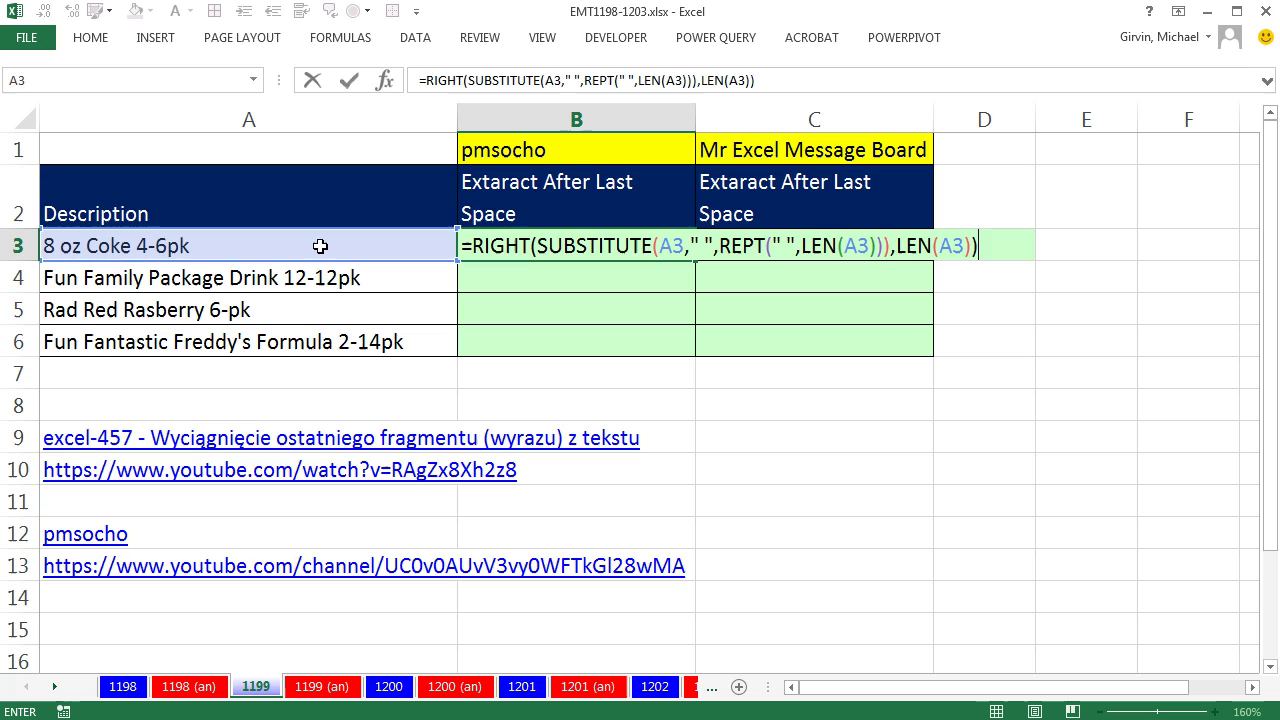
{"action": "key", "text": "ctrl+Return"}
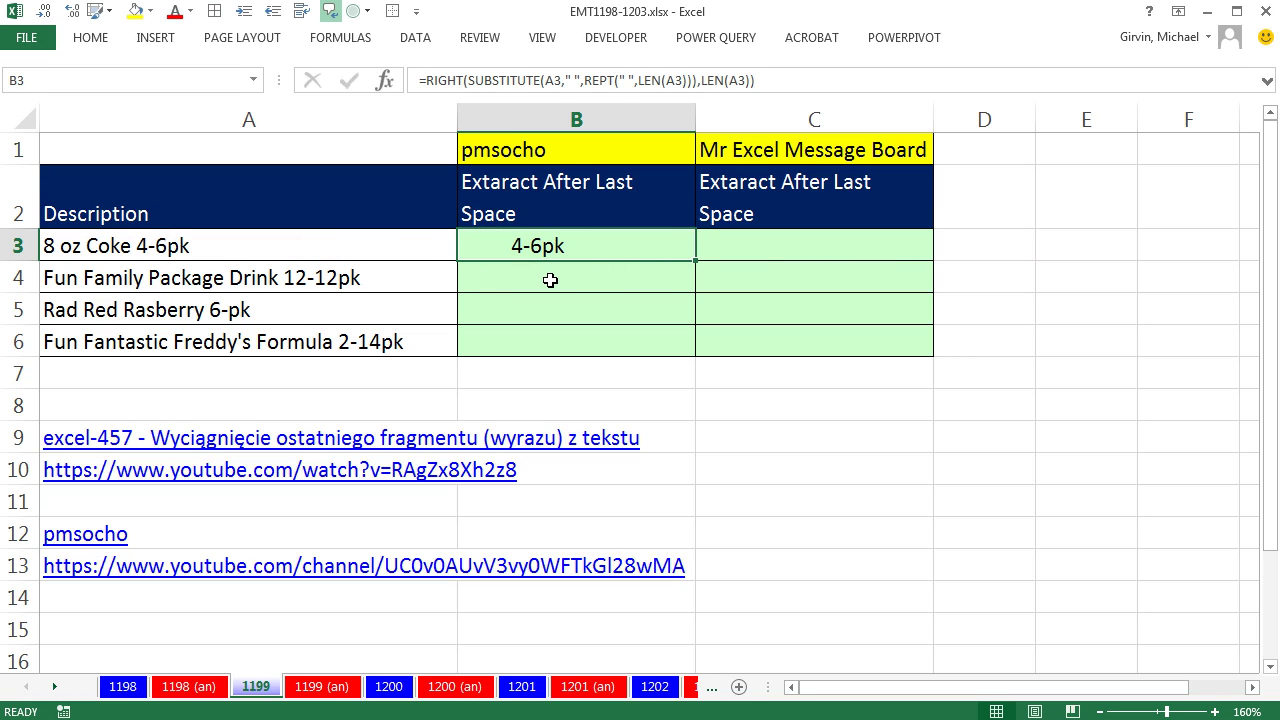
Wrap the B3 formula in TRIM to strip the extra spaces
{"action": "key", "text": "F2"}
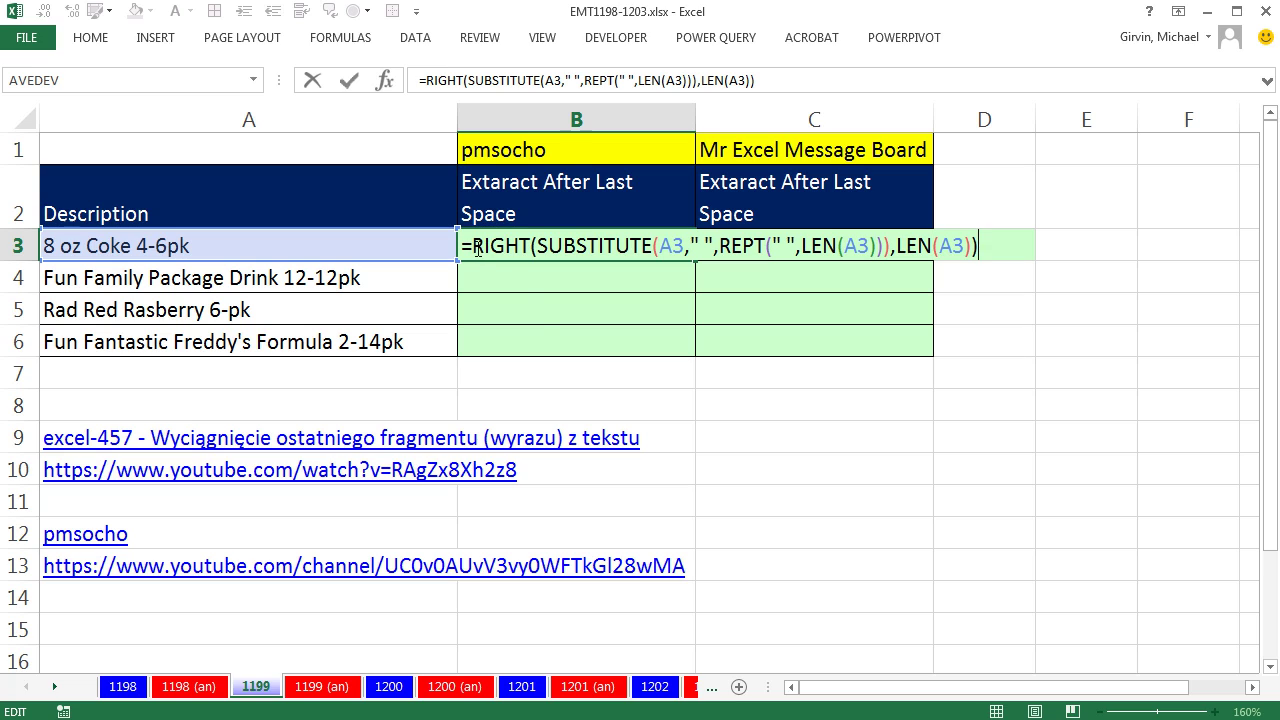
{"action": "left_click", "coordinate": [476, 247]}
{"action": "type", "text": "trim"}
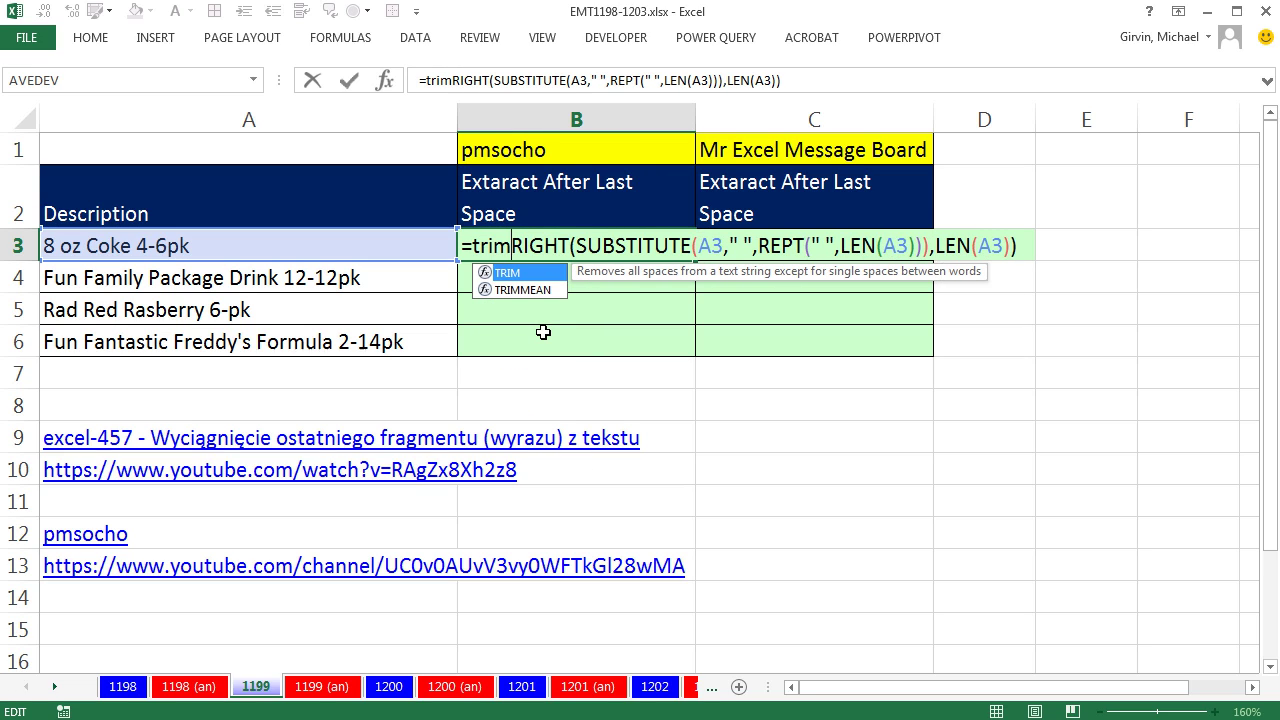
{"action": "key", "text": "Tab"}
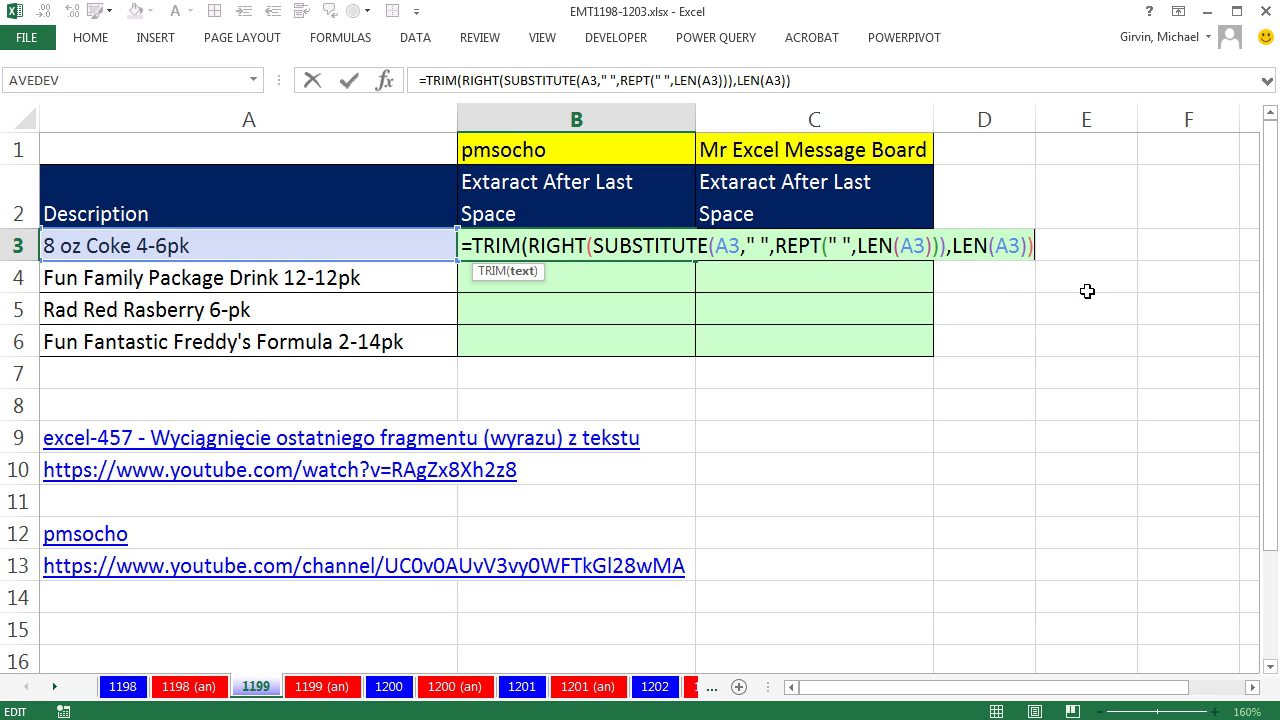
{"action": "type", "text": ")"}
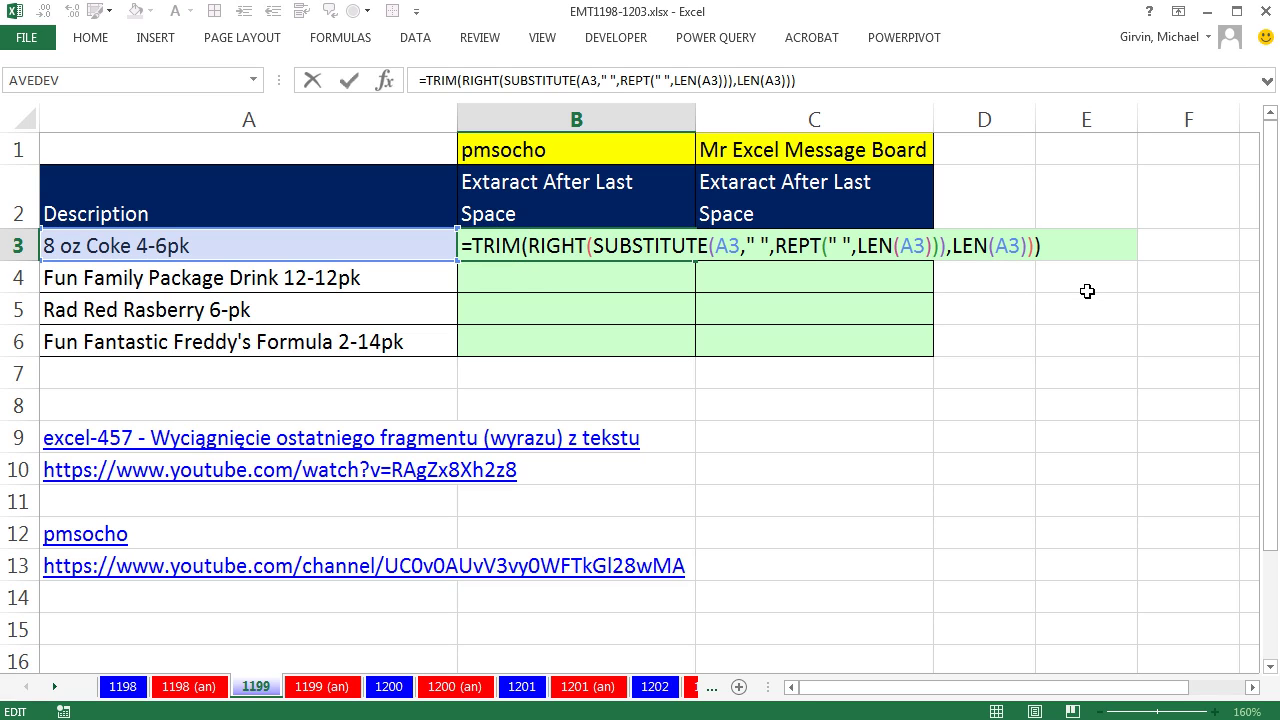
{"action": "key", "text": "ctrl+Return"}
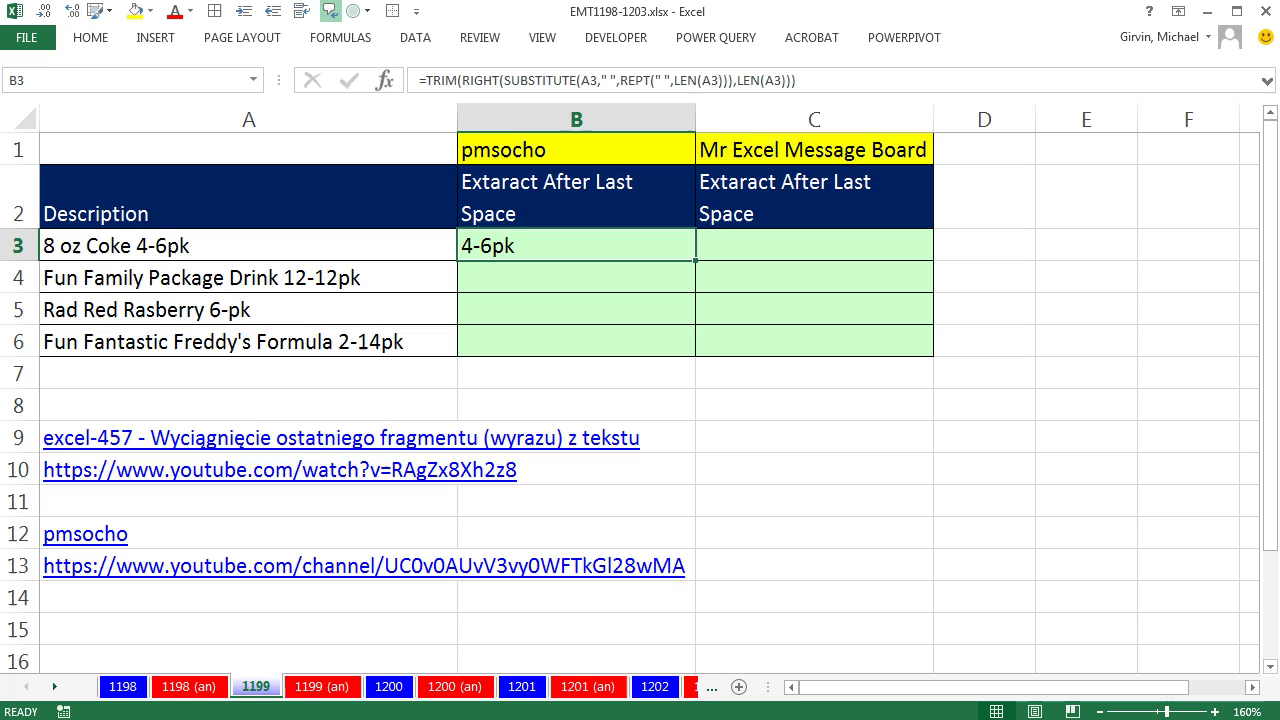
Fill the B3 formula down to B4:B6 and recheck the row 3 formula
{"action": "double_click", "coordinate": [695, 263]}
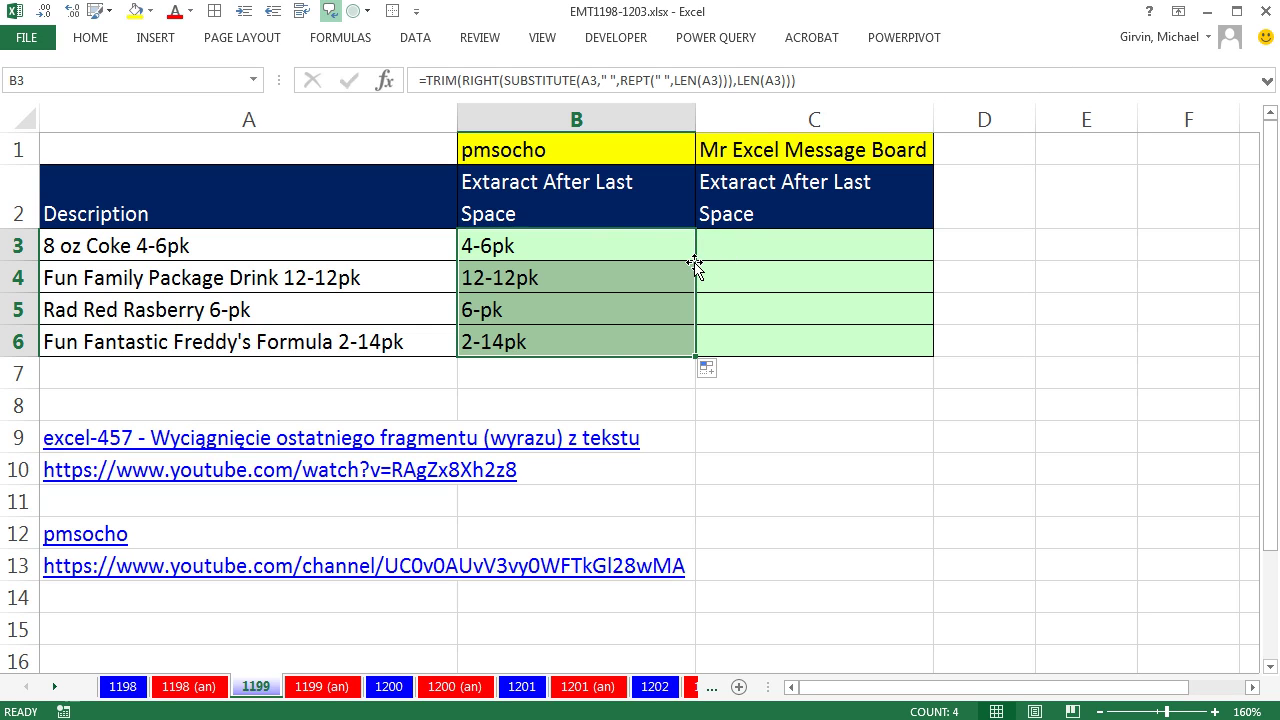
{"action": "double_click", "coordinate": [557, 246]}
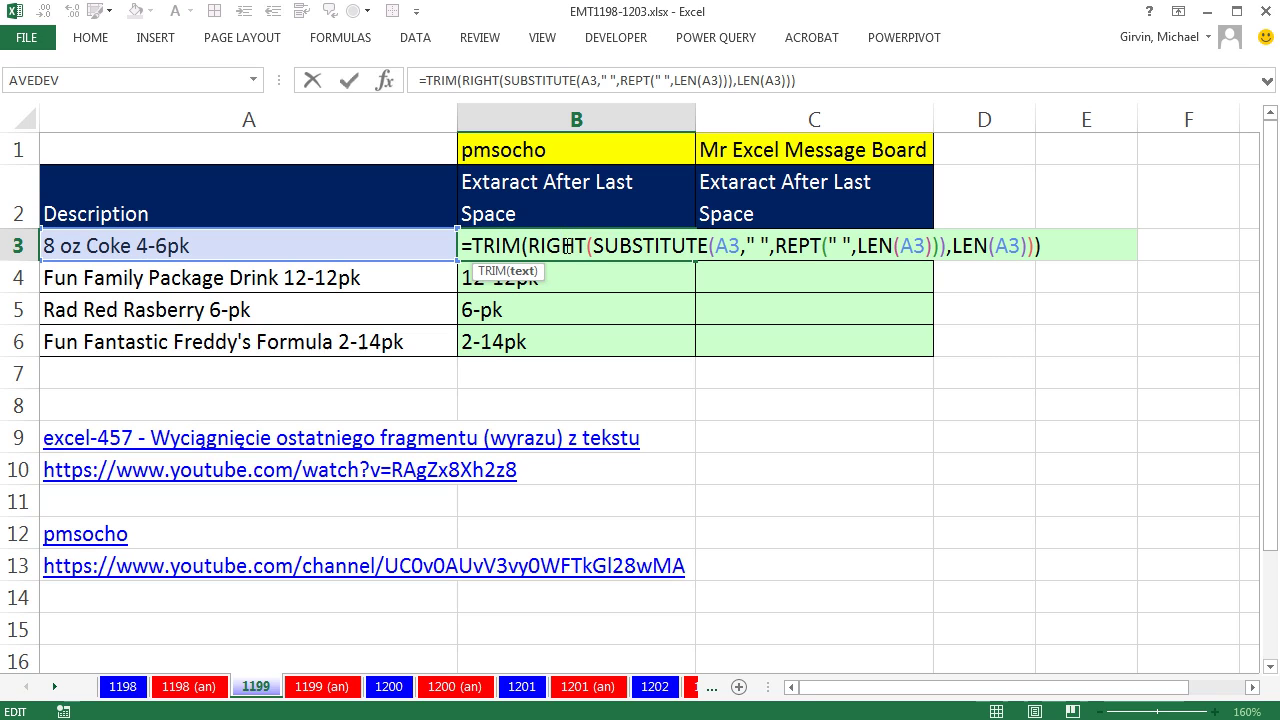
{"action": "key", "text": "ctrl+Return"}
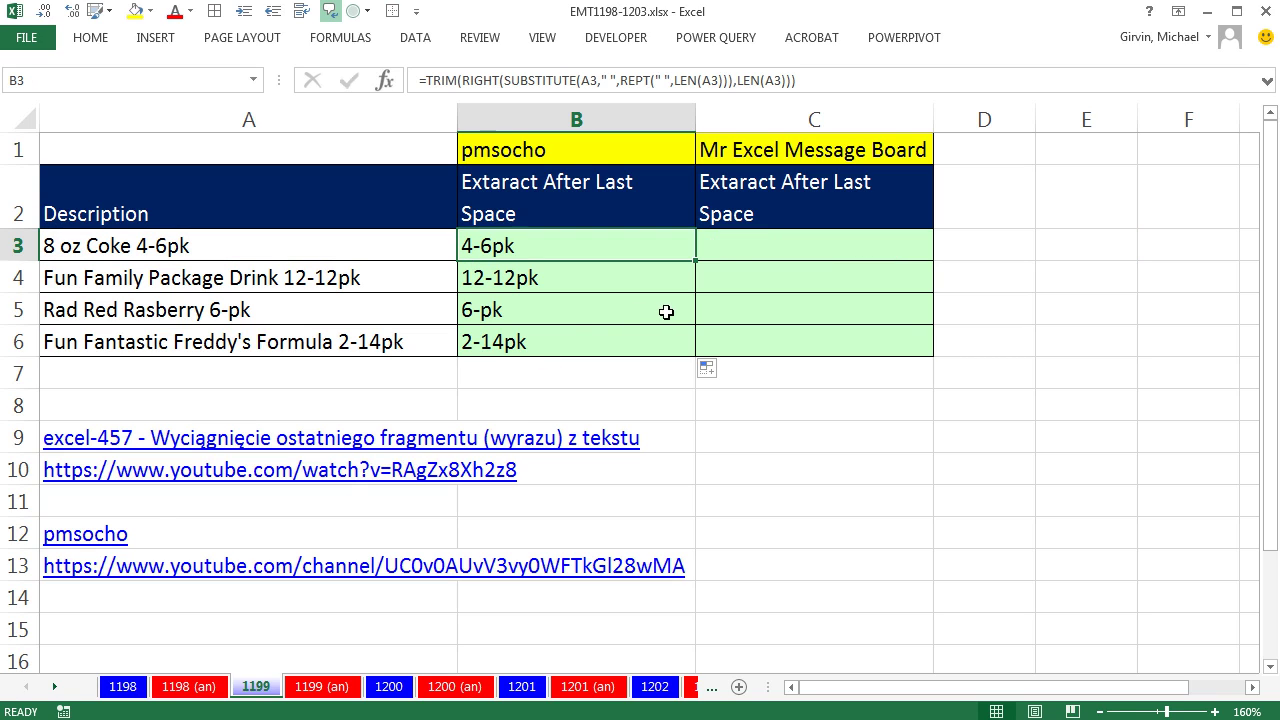
In C3, start =SUBSTITUTE(A3," ","^", to swap a space for ^
{"action": "left_click", "coordinate": [727, 255]}
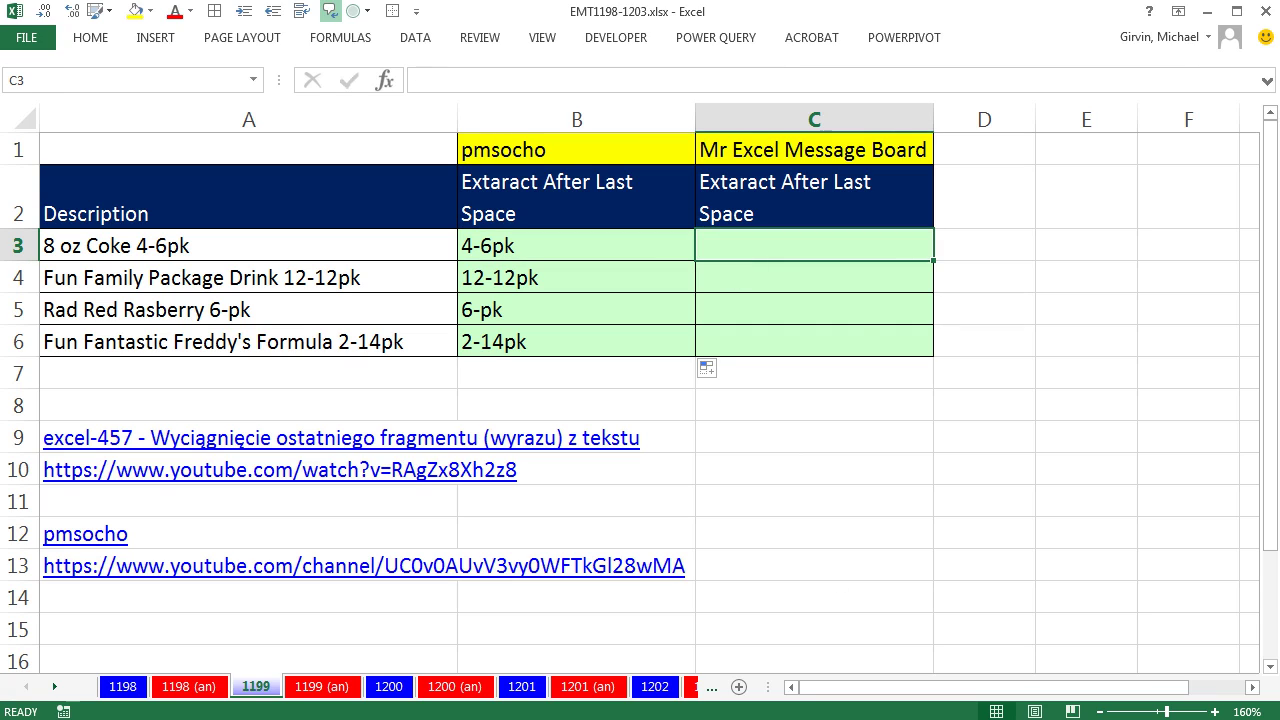
{"action": "type", "text": "=su"}
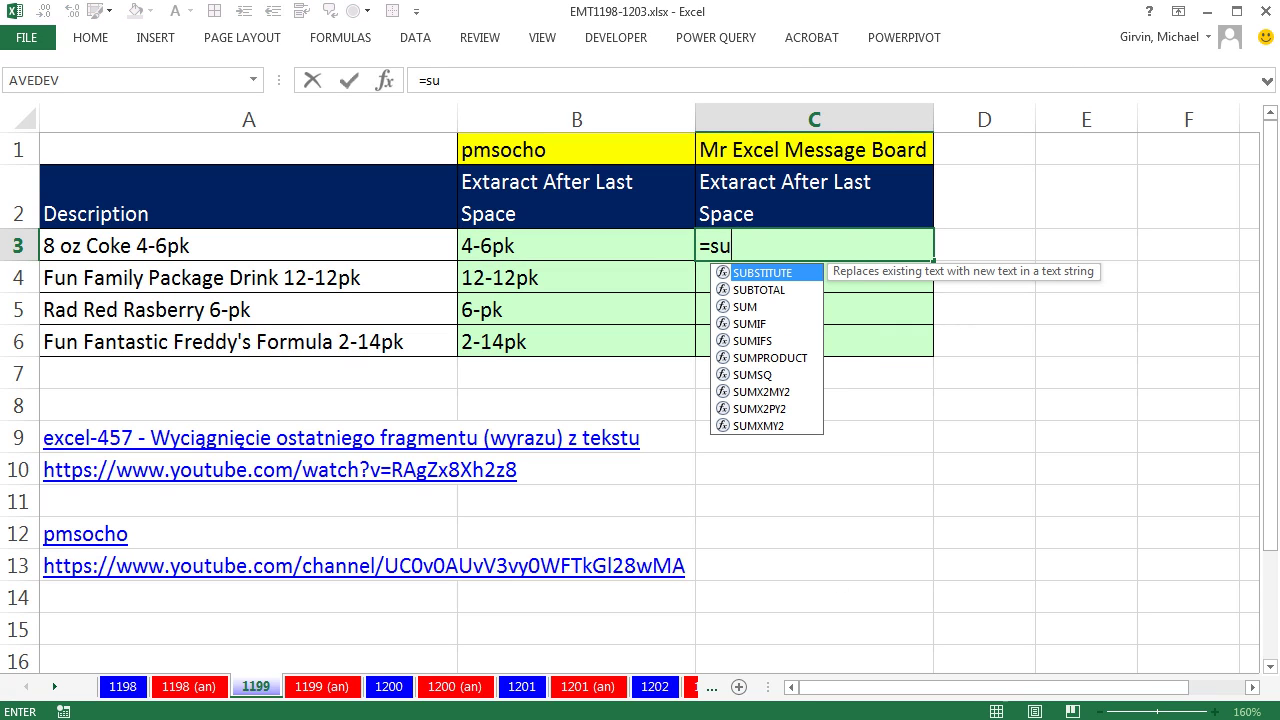
{"action": "key", "text": "Tab"}
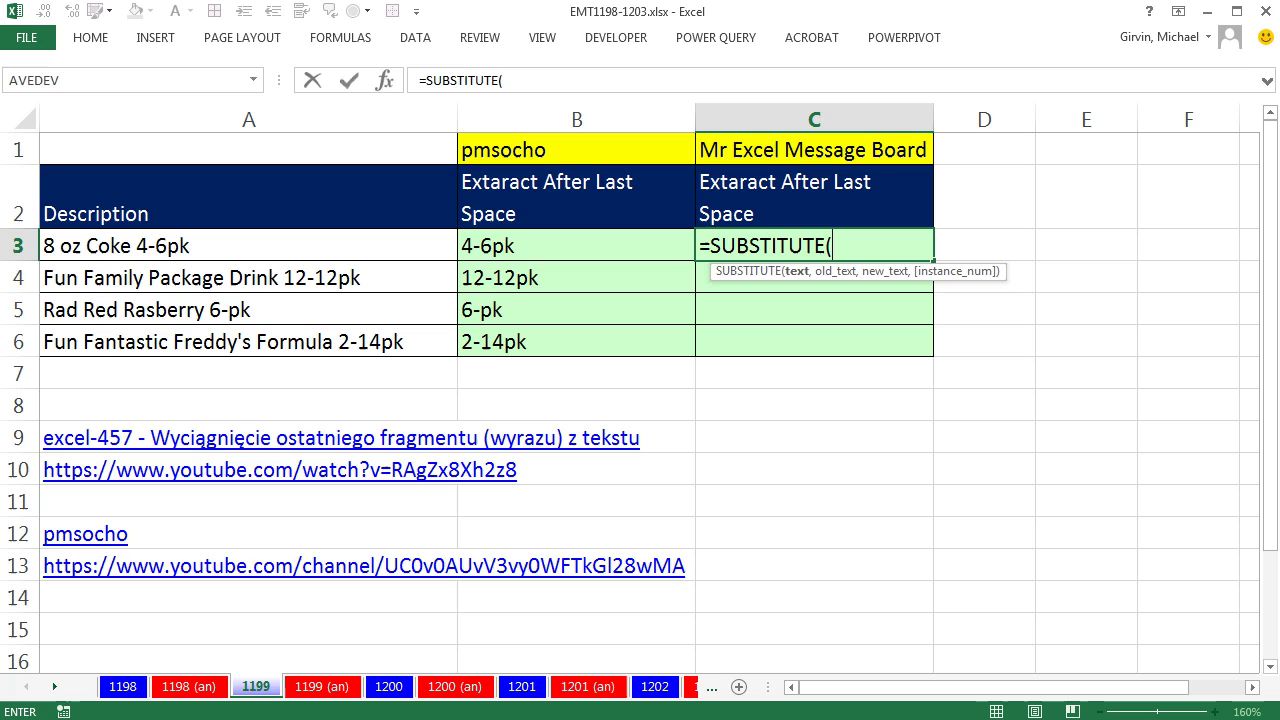
{"action": "left_click", "coordinate": [237, 249]}
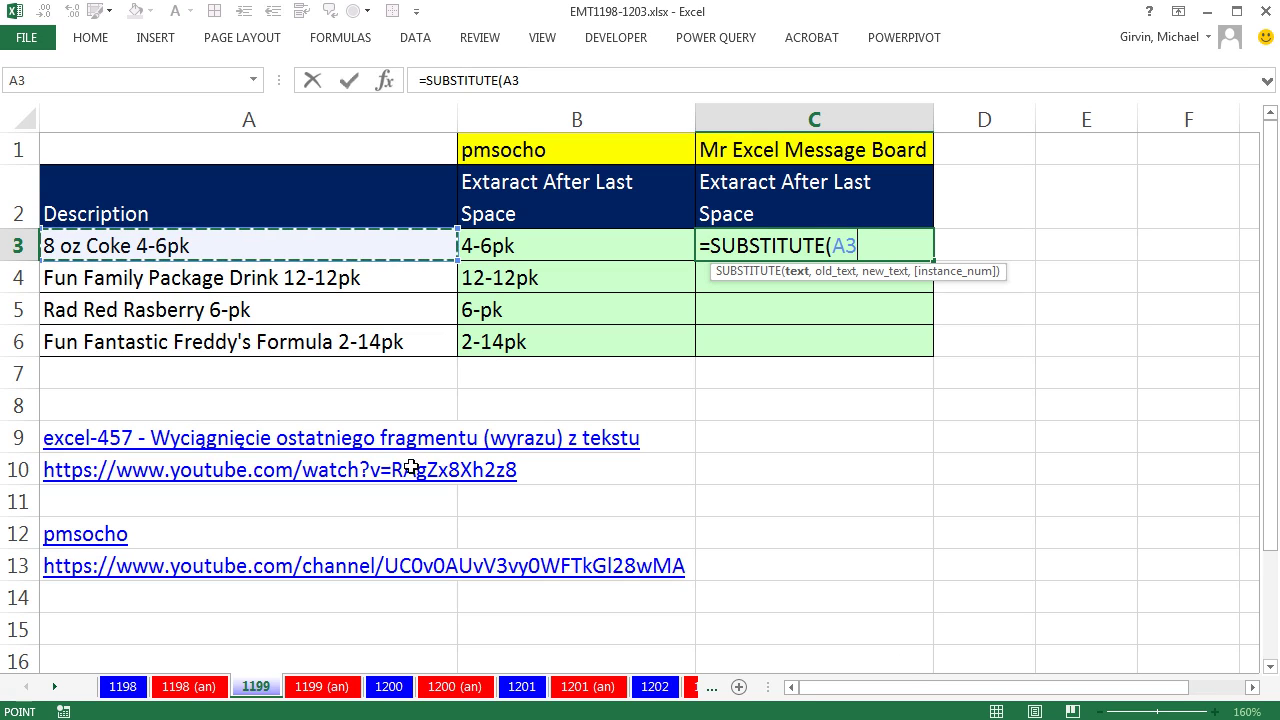
{"action": "type", "text": ","}
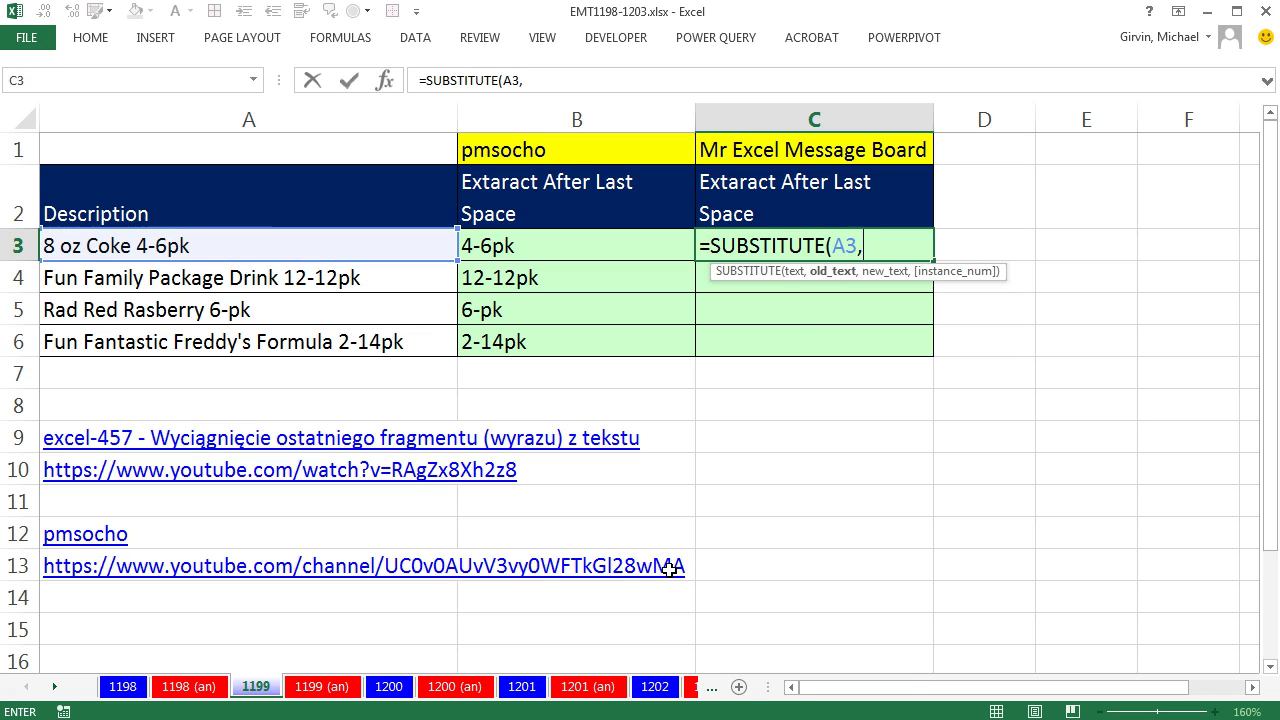
{"action": "type", "text": "\" \","}
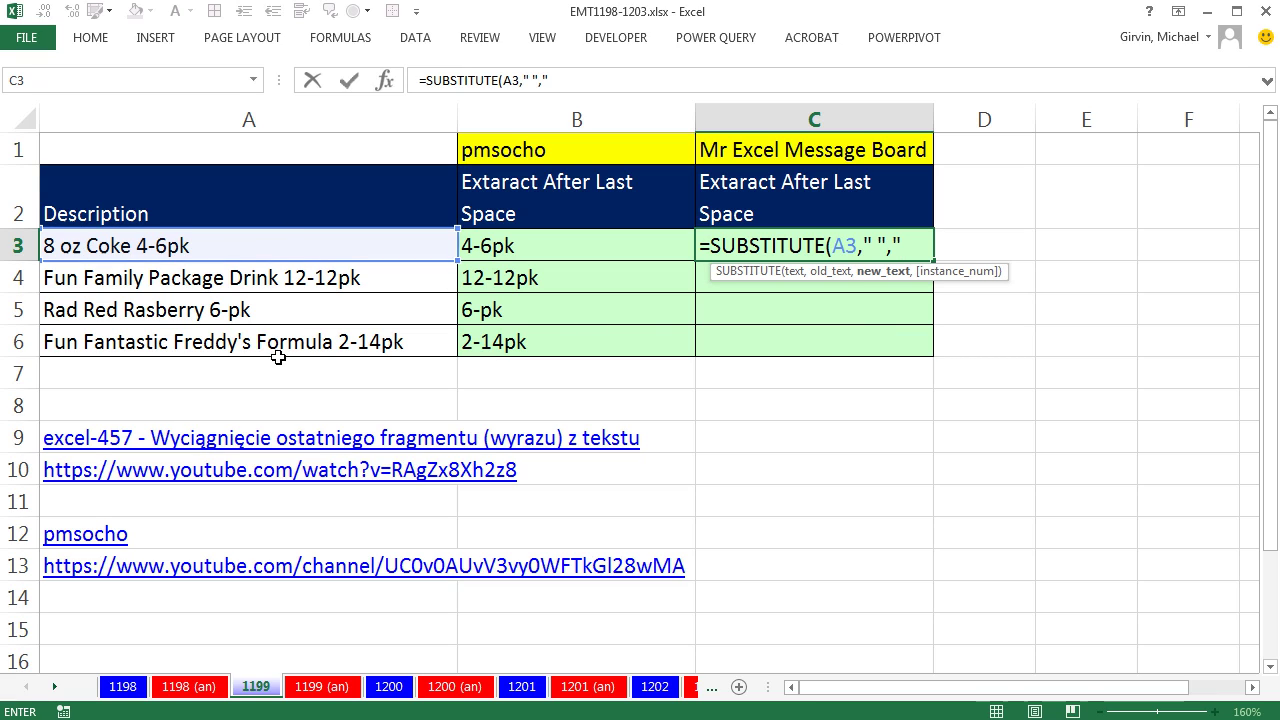
{"action": "type", "text": "\"^\","}
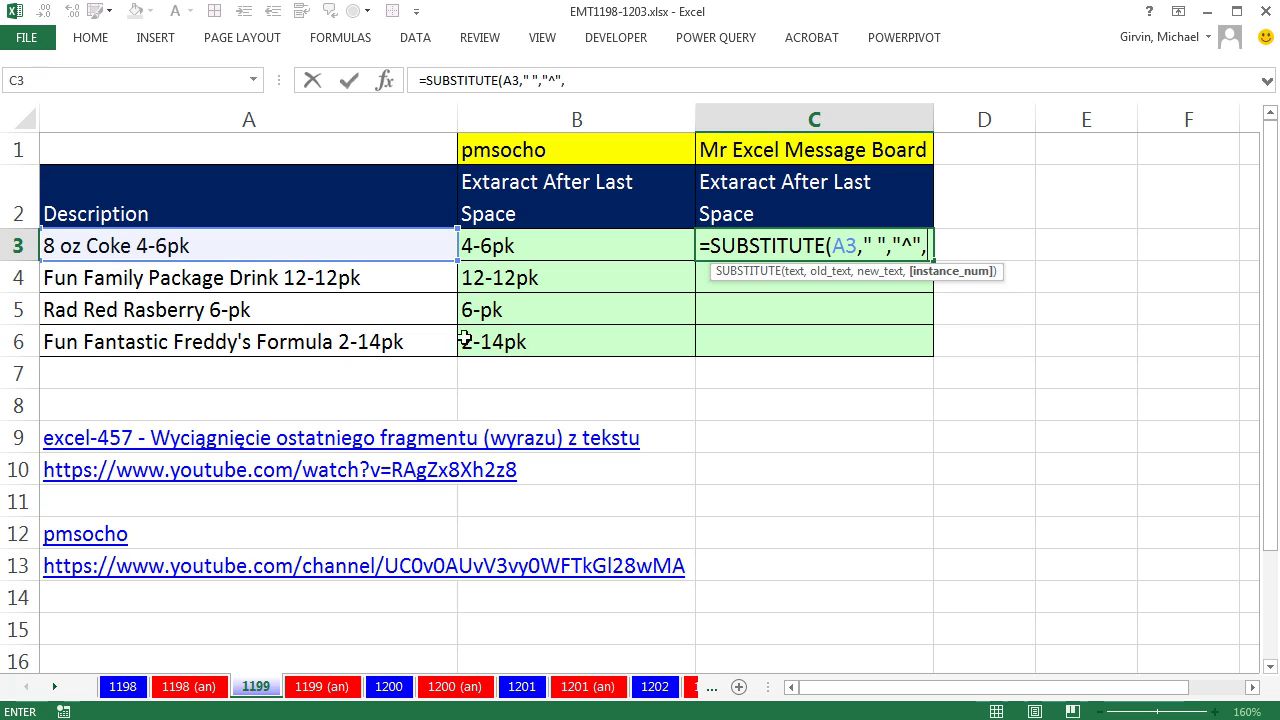
Add the instance number LEN(A3)-LEN(SUBSTITUTE(A3," ","")) that counts the spaces
{"action": "type", "text": "Len"}
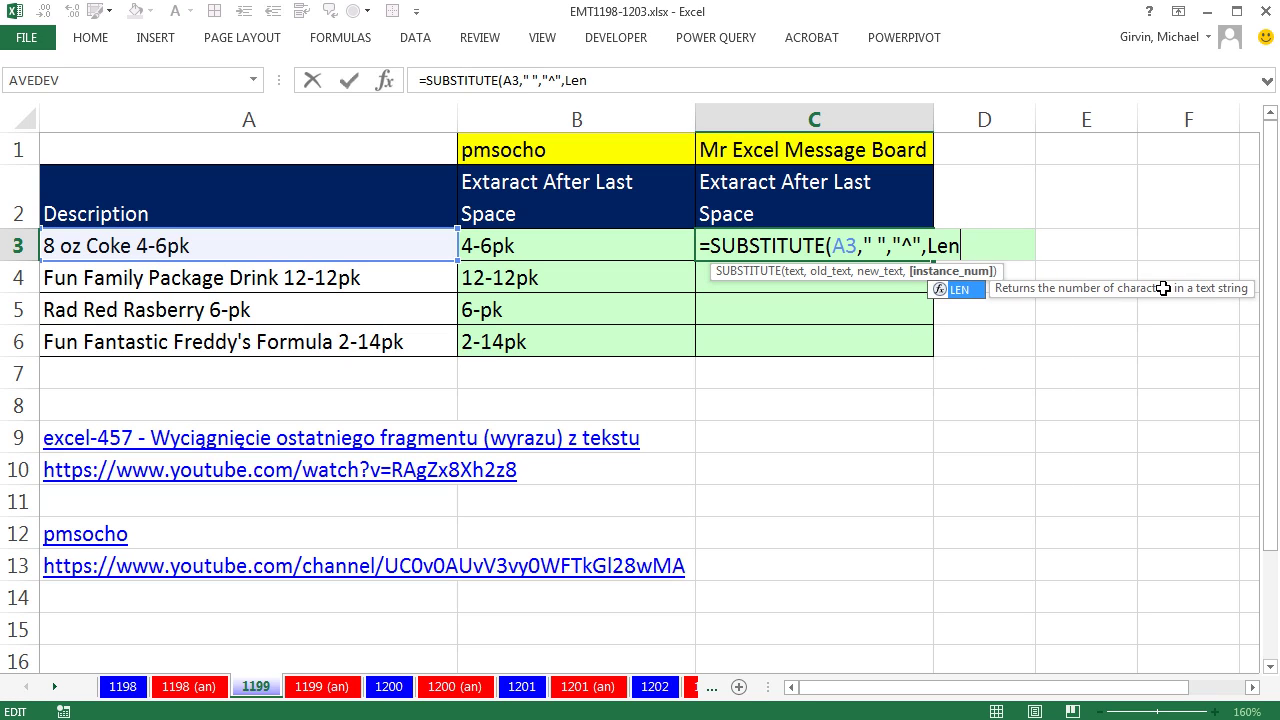
{"action": "key", "text": "Tab"}
{"action": "left_click", "coordinate": [244, 243]}
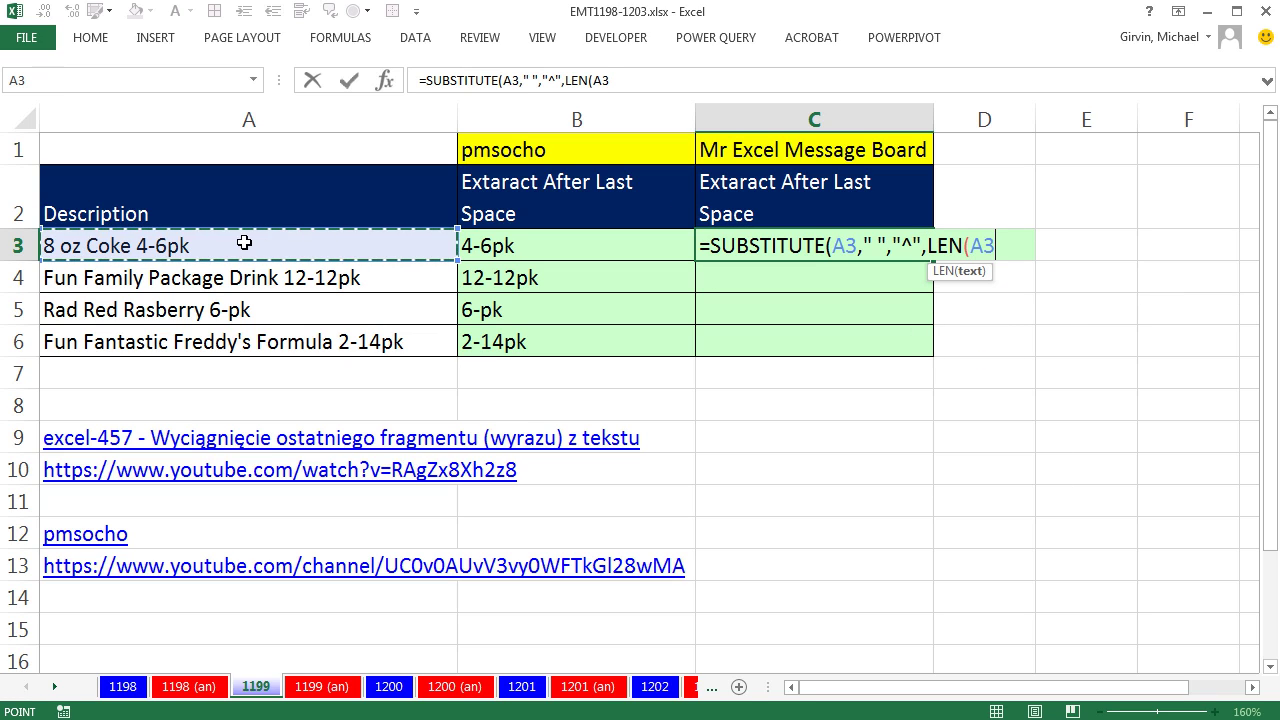
{"action": "type", "text": ")-"}
{"action": "type", "text": "len"}
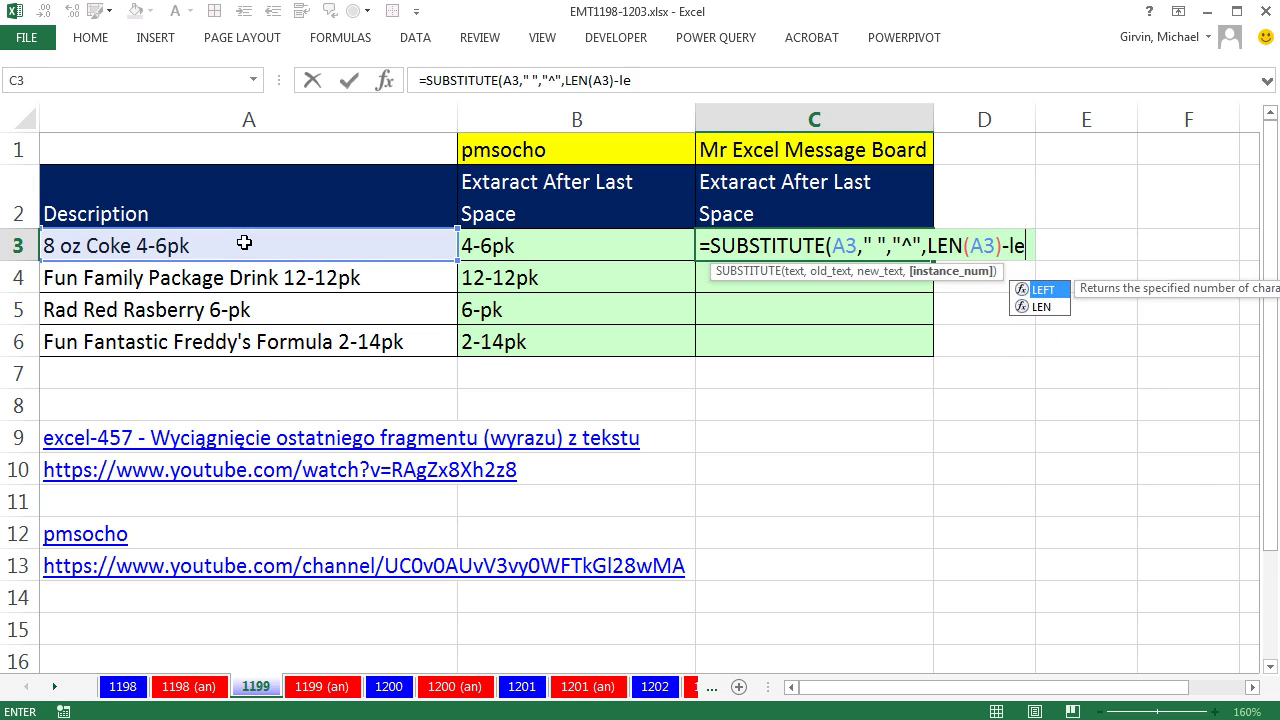
{"action": "key", "text": "Tab"}
{"action": "type", "text": "su"}
{"action": "key", "text": "Tab"}
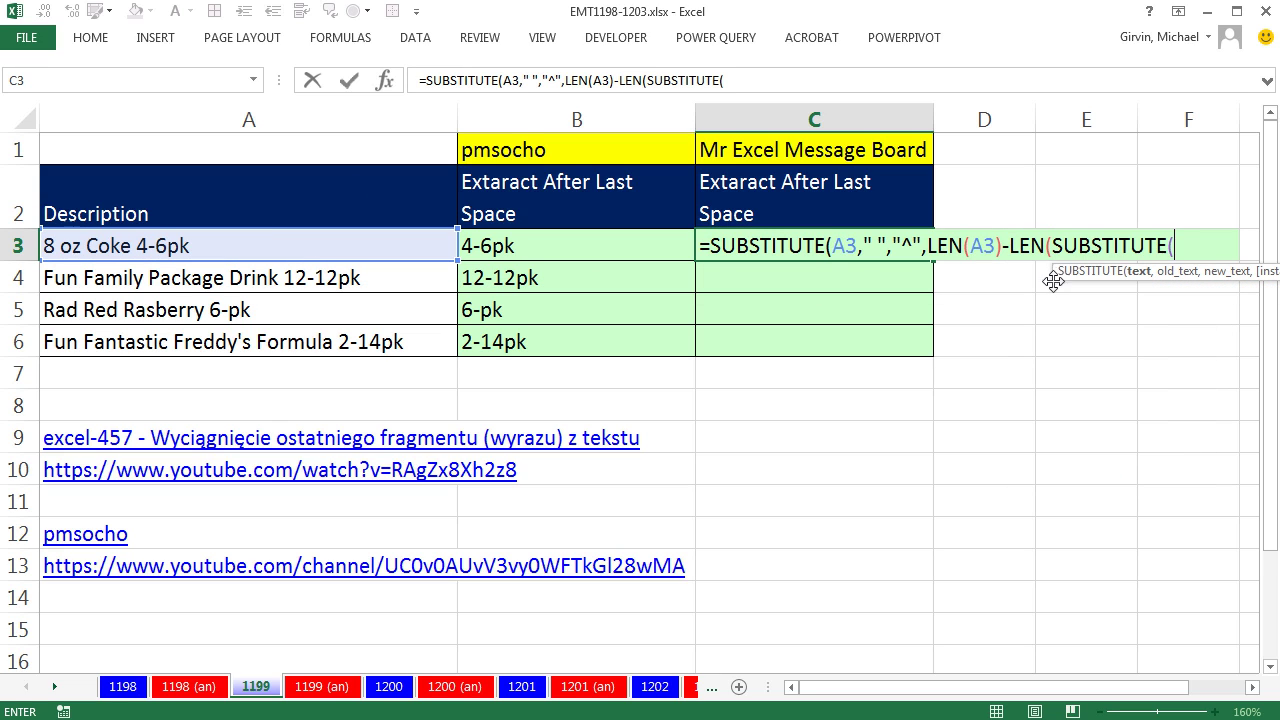
{"action": "left_click_drag", "start_coordinate": [1062, 277], "coordinate": [951, 300]}
{"action": "left_click", "coordinate": [236, 244]}
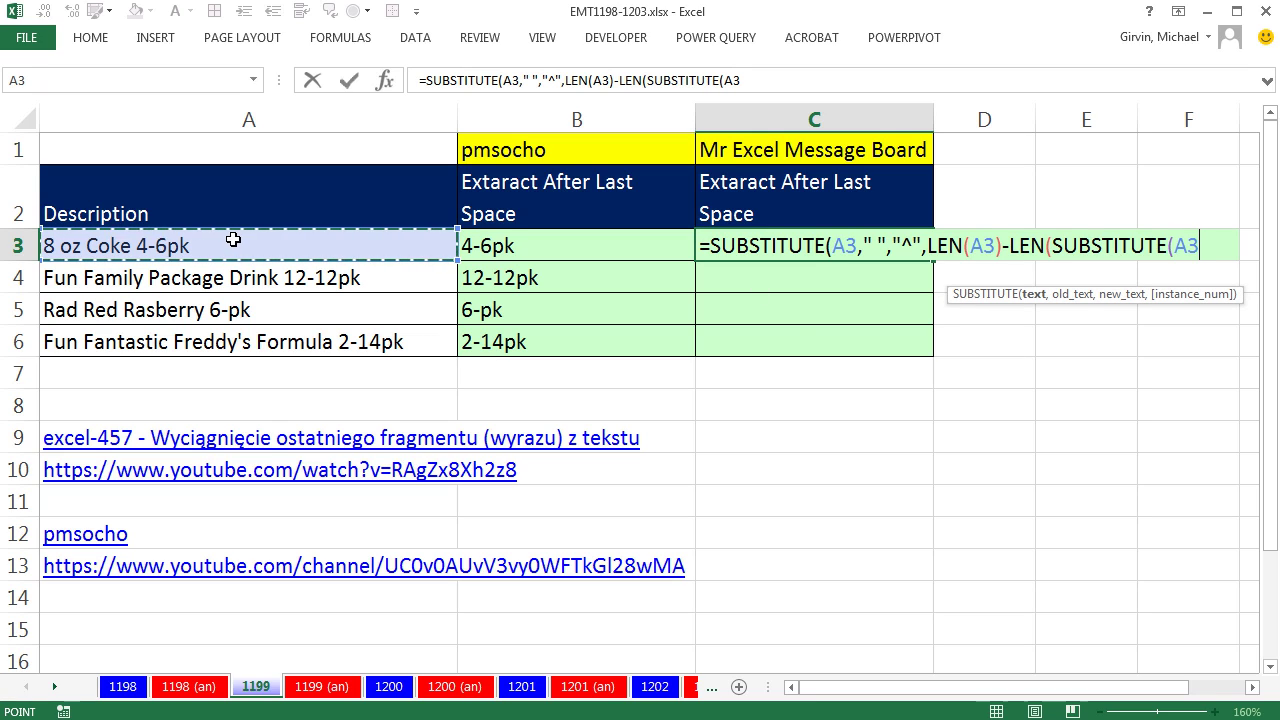
{"action": "type", "text": ","}
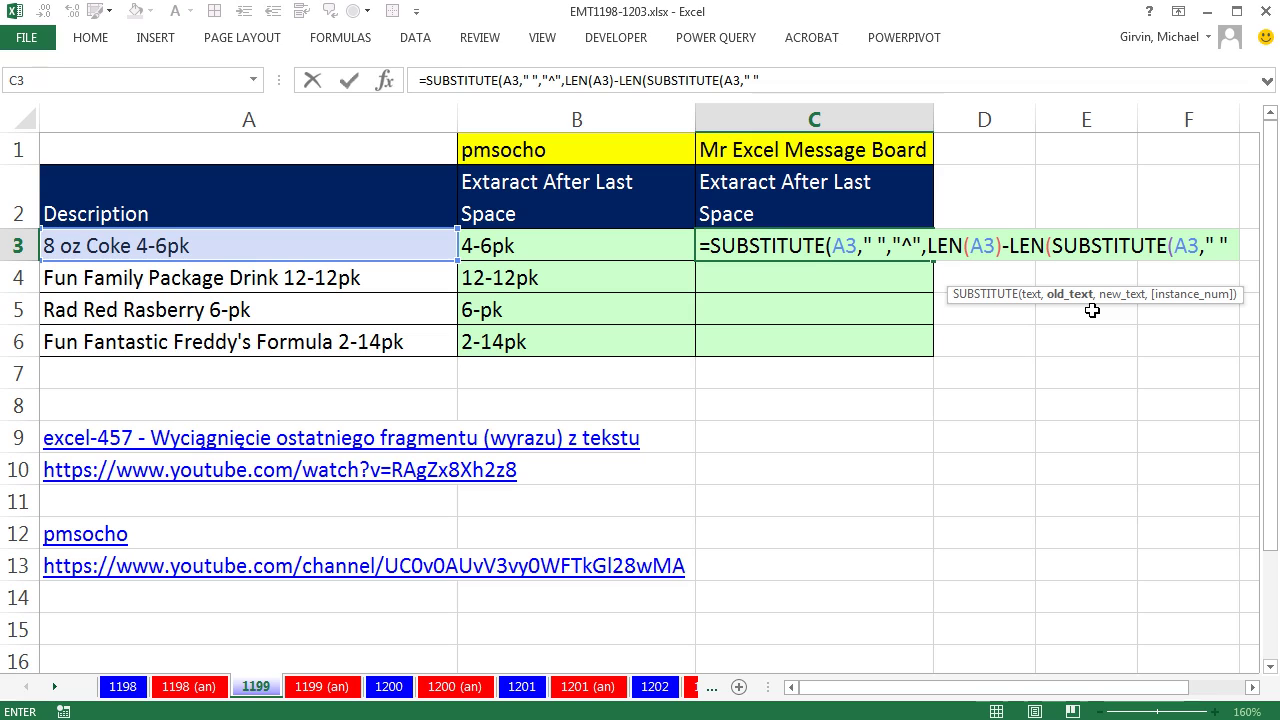
{"action": "type", "text": "\" \","}
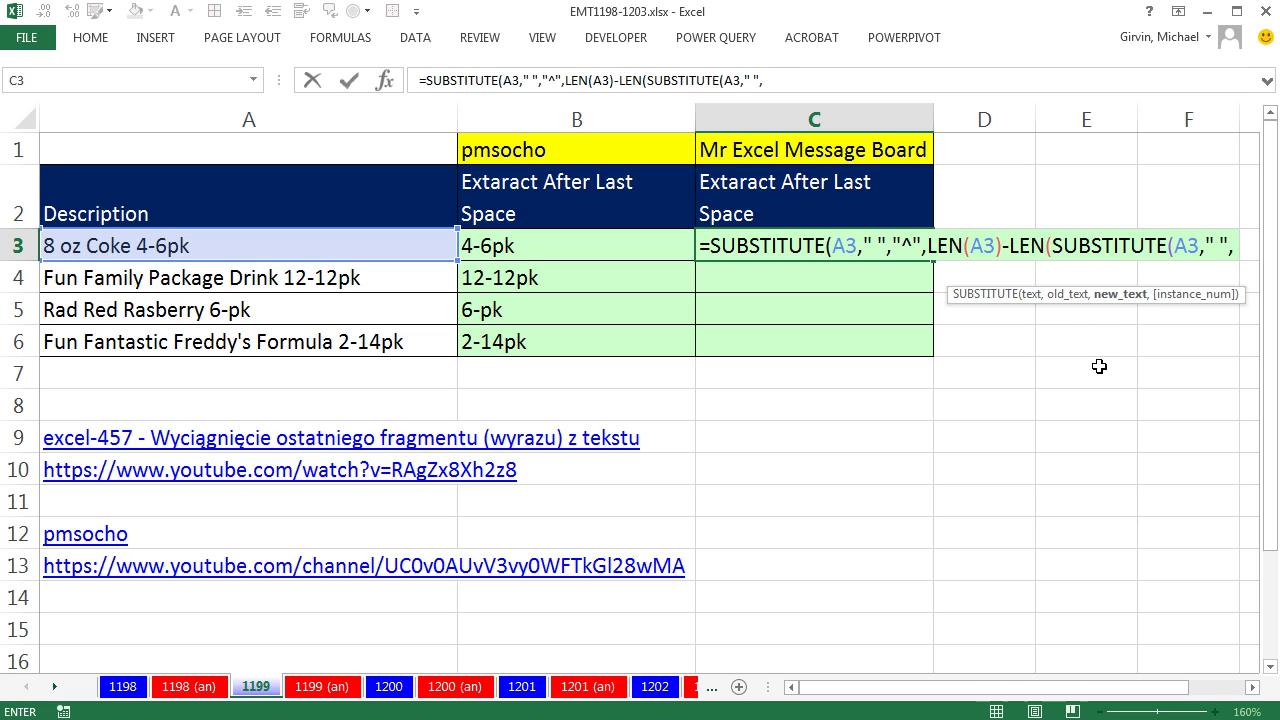
{"action": "type", "text": "\"\""}
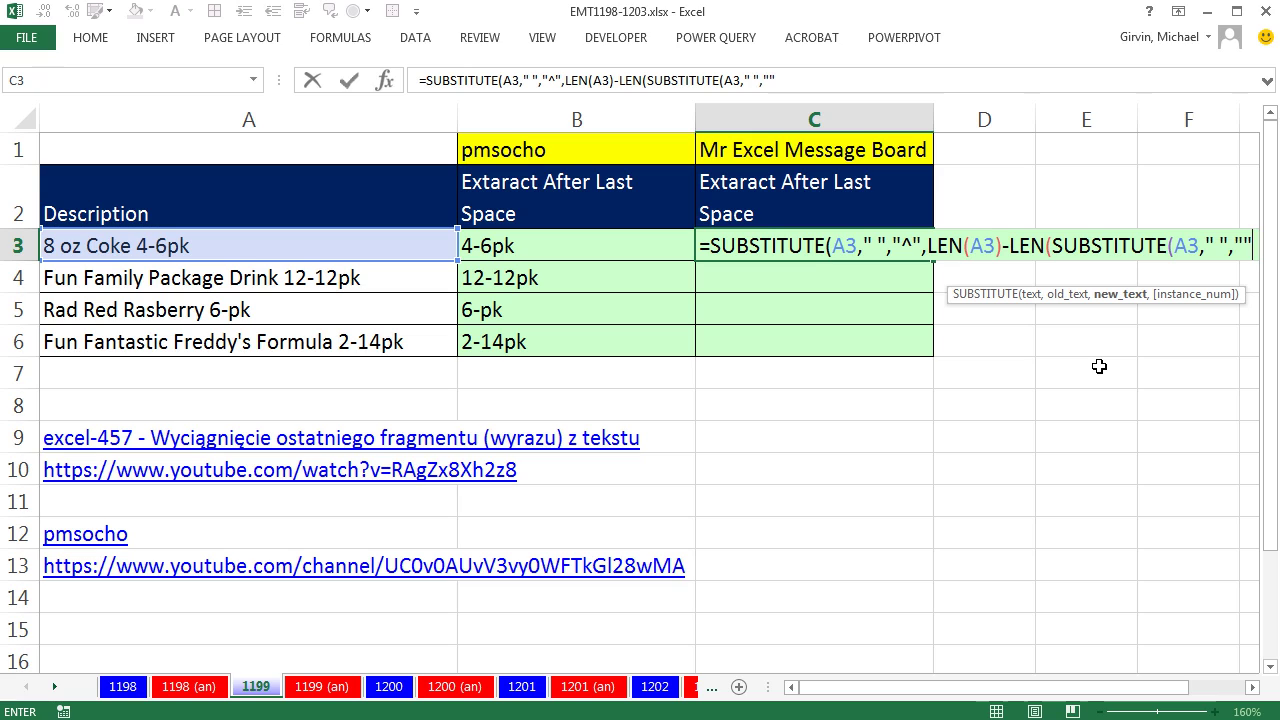
{"action": "type", "text": ")"}
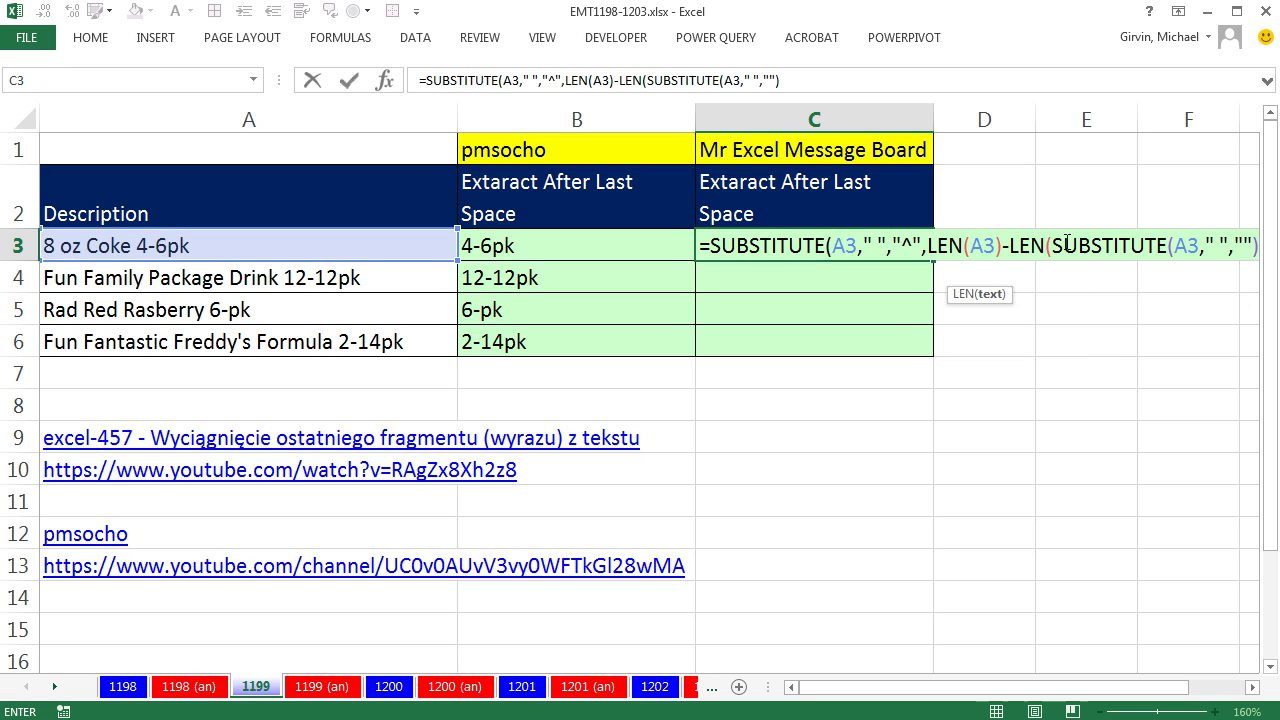
Check the parts with F9 (spaceless text, length 12, space count 3), then commit C3
{"action": "left_click", "coordinate": [995, 295]}
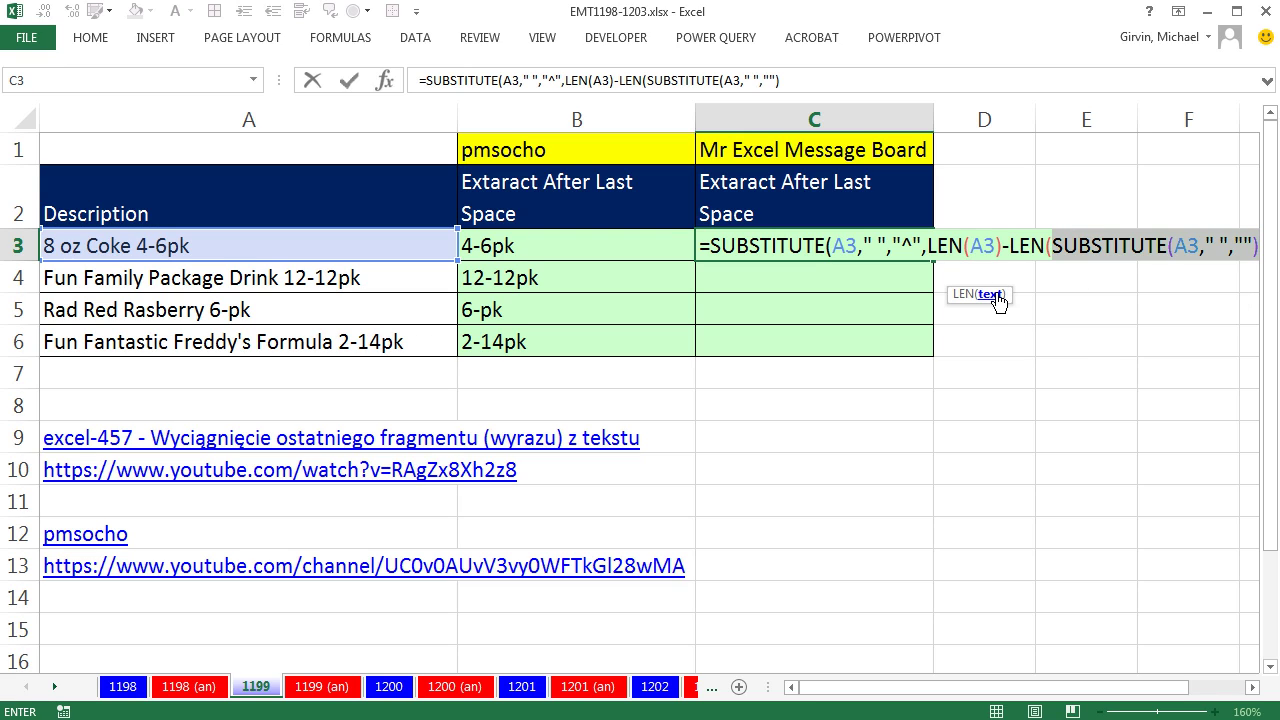
{"action": "key", "text": "F9"}
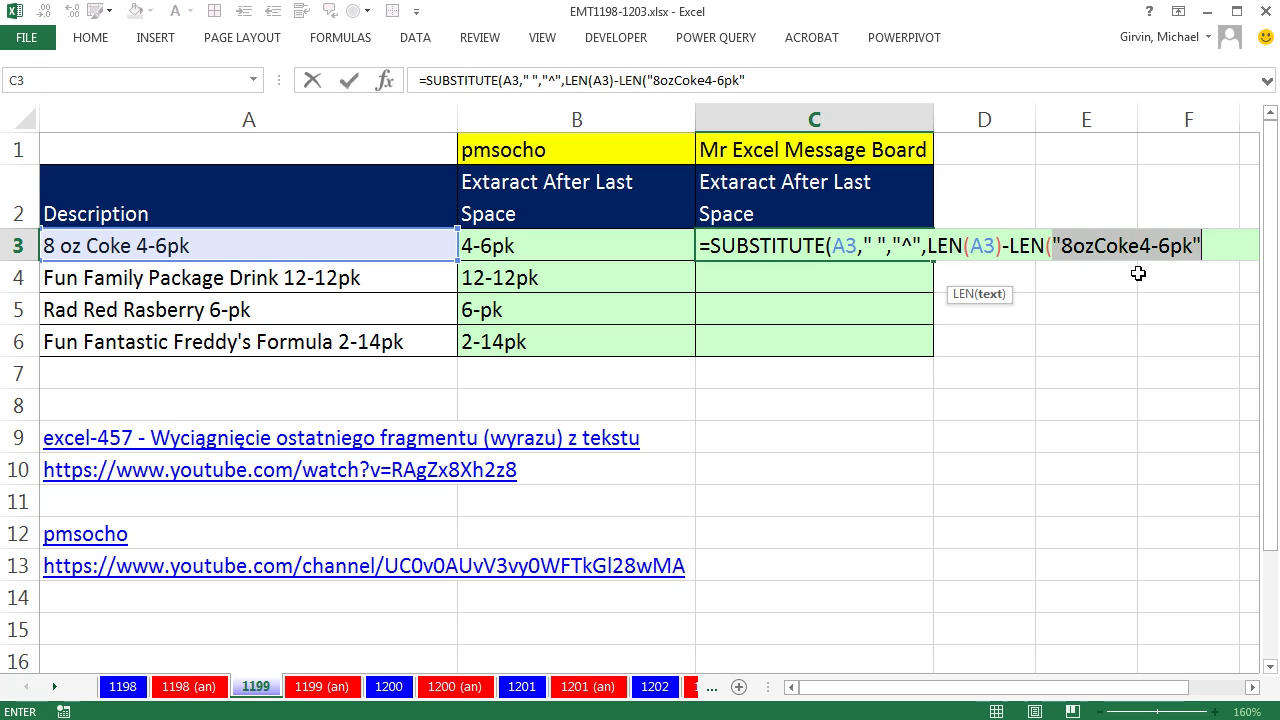
{"action": "key", "text": "ctrl+z"}
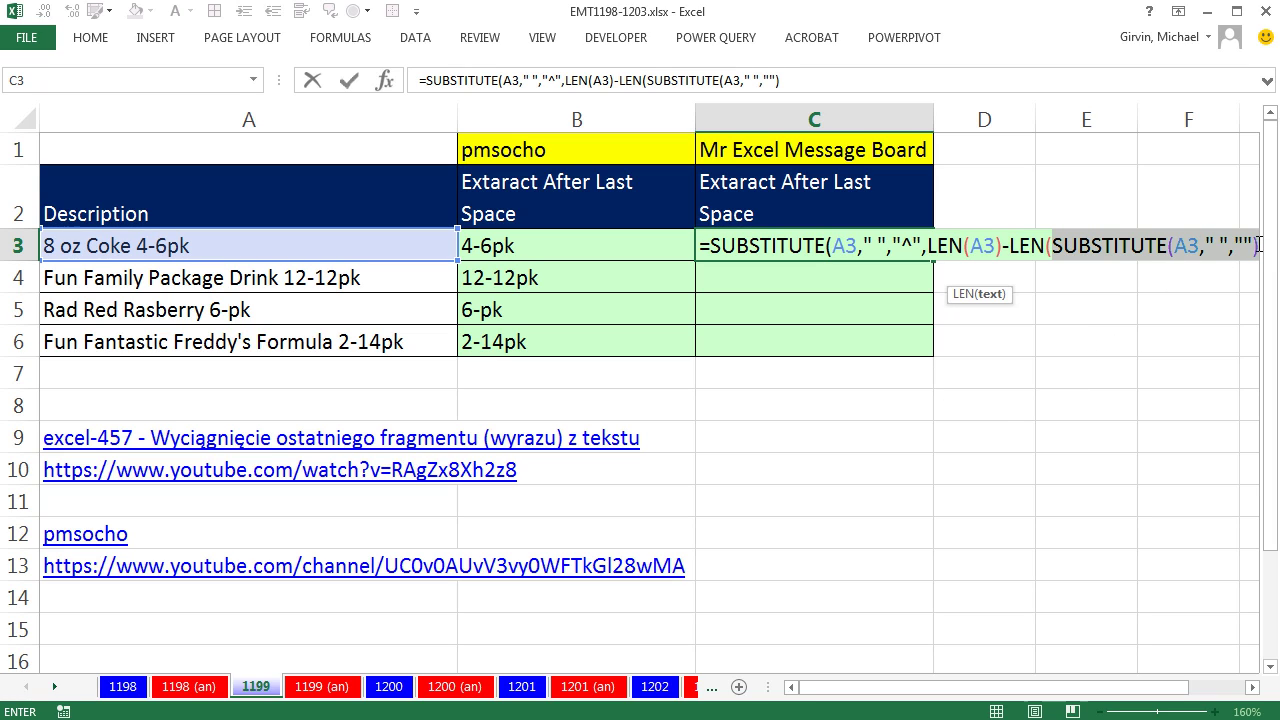
{"action": "left_click", "coordinate": [1261, 247]}
{"action": "type", "text": ")"}
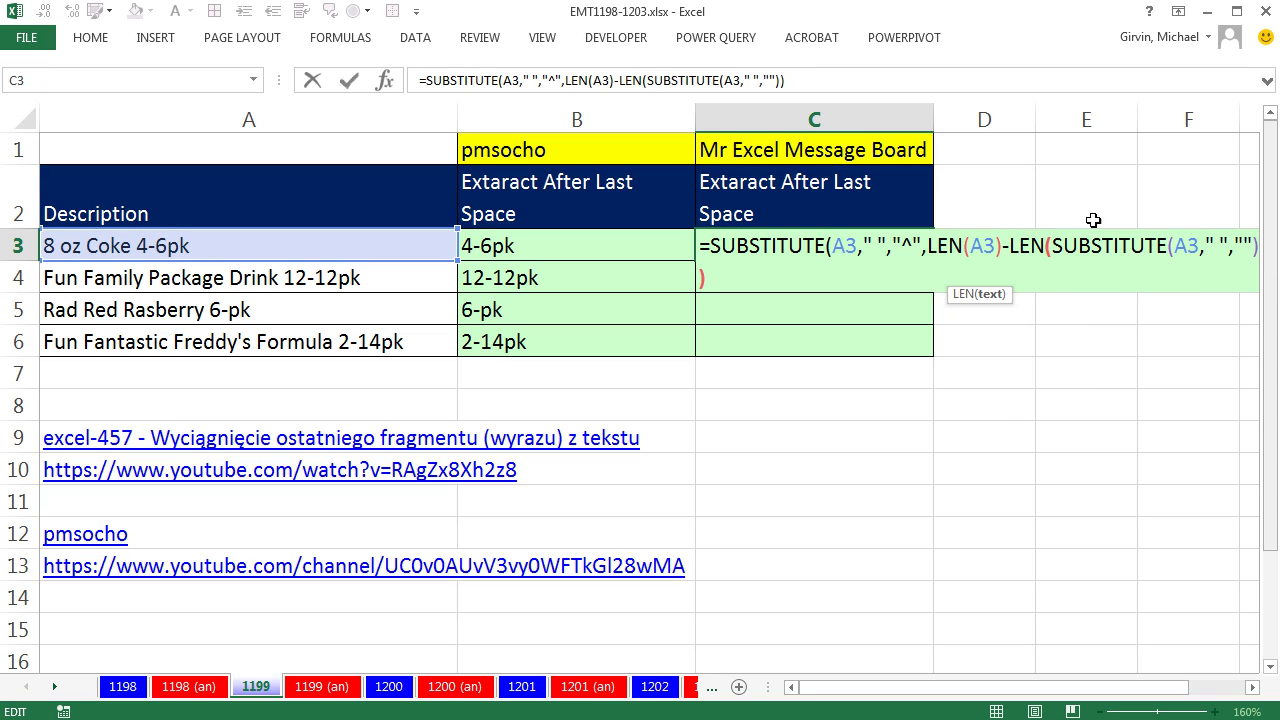
{"action": "left_click_drag", "start_coordinate": [1010, 250], "coordinate": [1094, 262]}
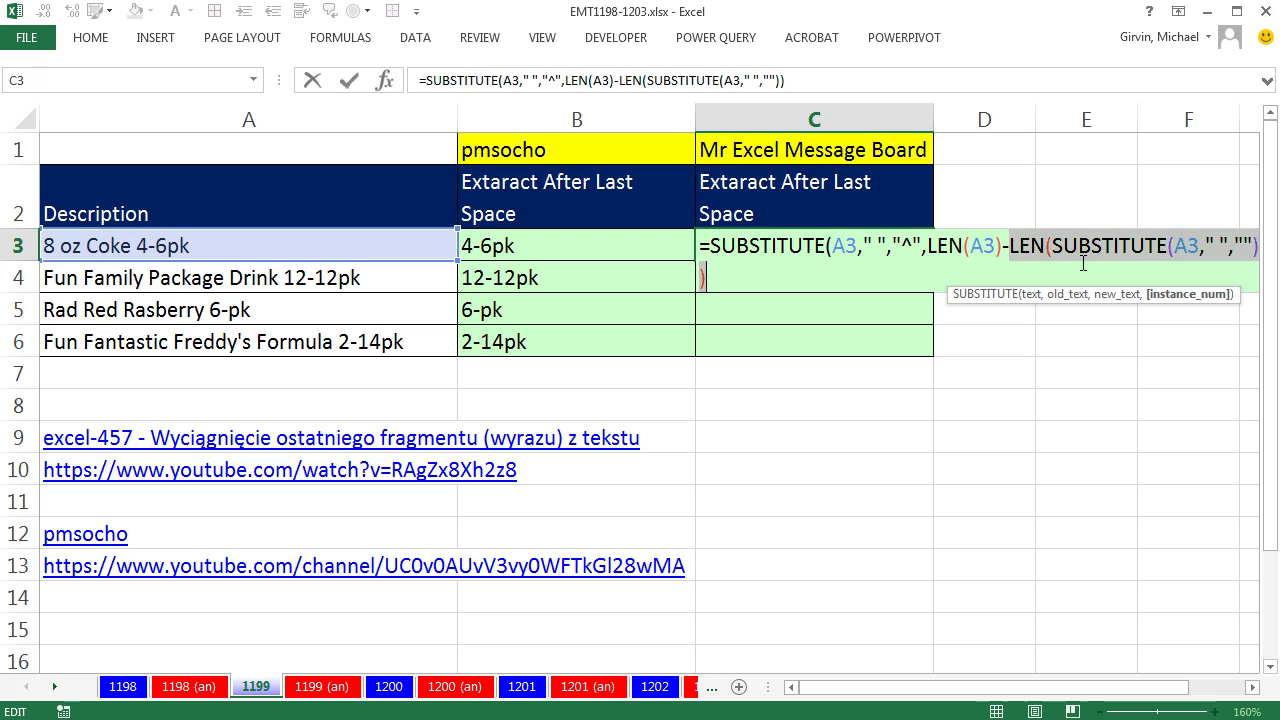
{"action": "key", "text": "F9"}
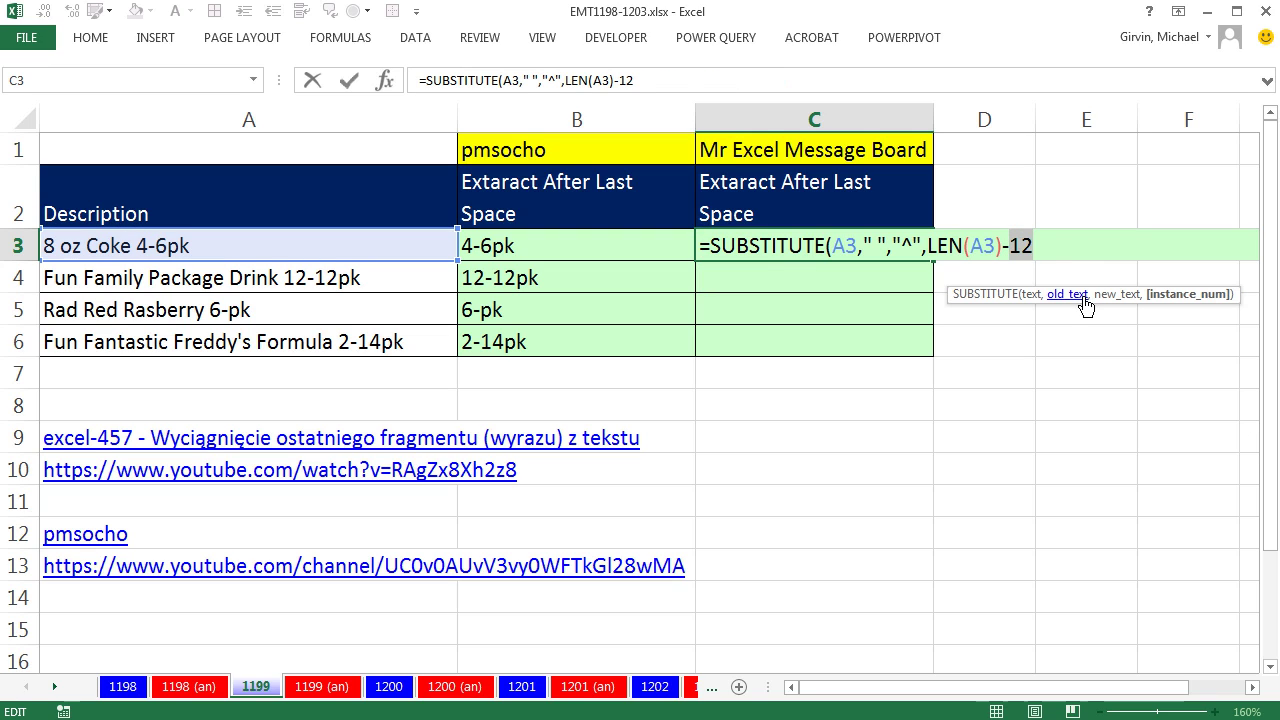
{"action": "key", "text": "ctrl+z"}
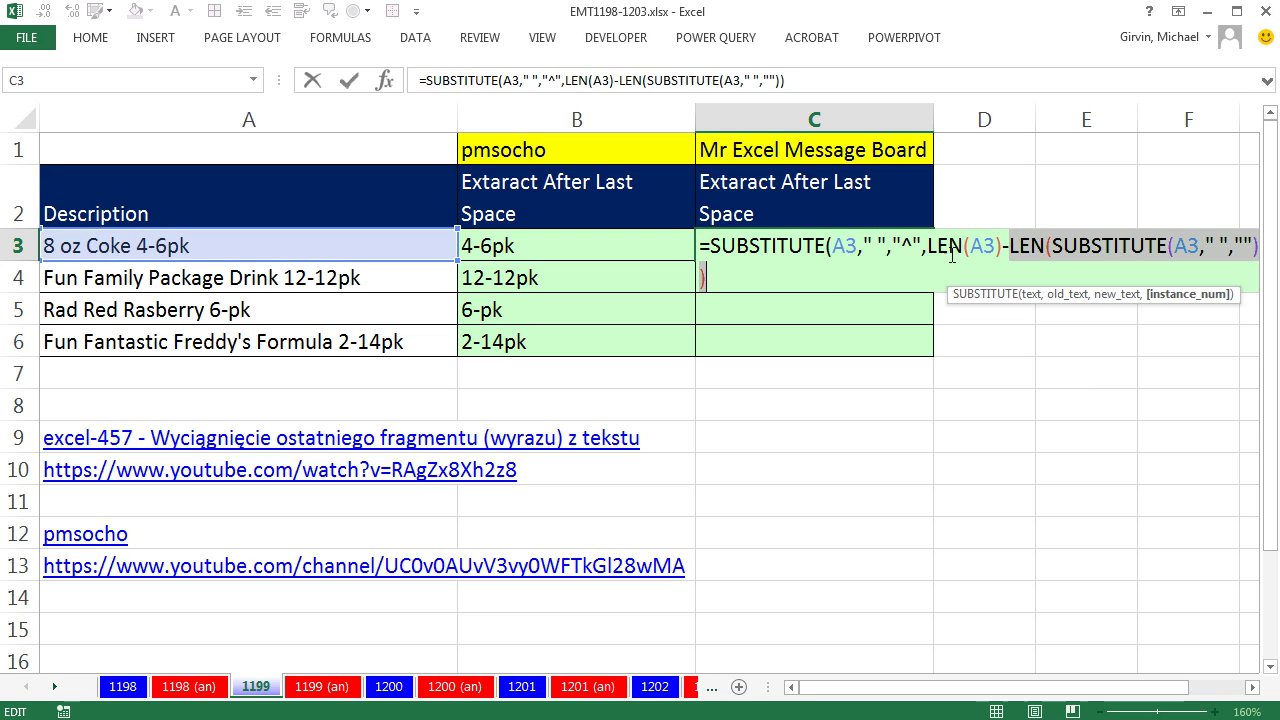
{"action": "left_click", "coordinate": [928, 252]}
{"action": "left_click", "coordinate": [1168, 295]}
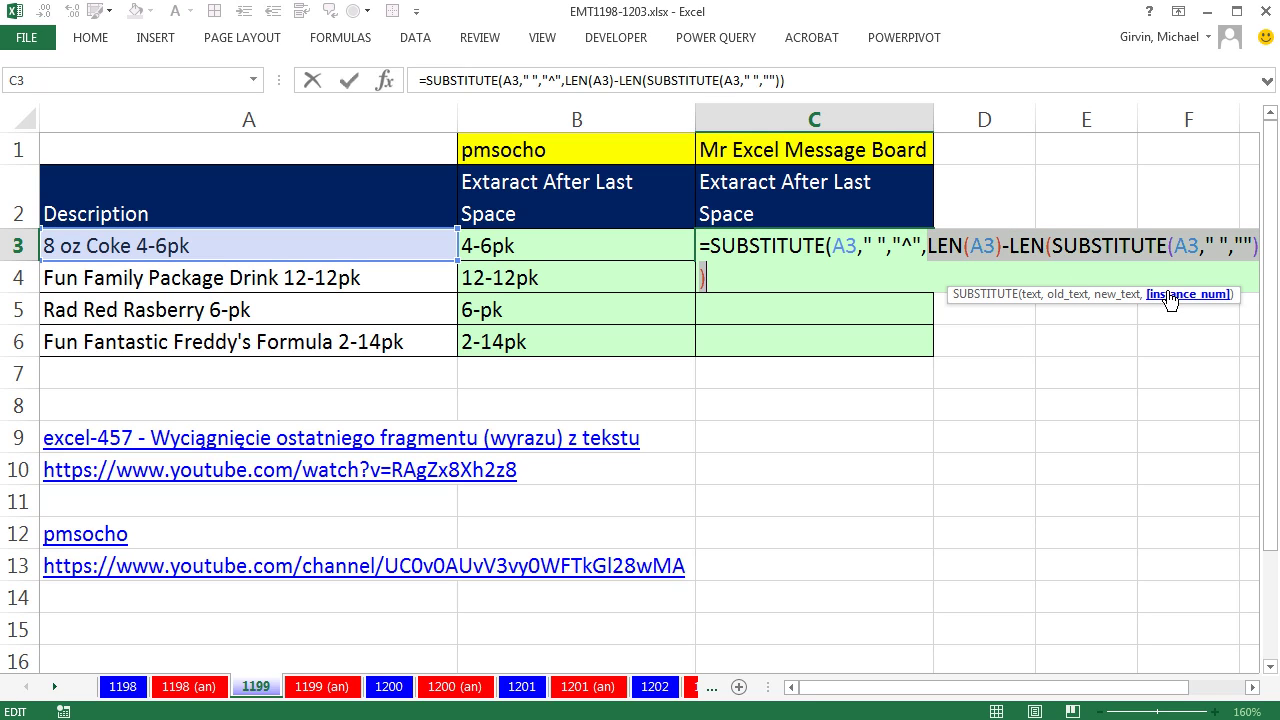
{"action": "key", "text": "F9"}
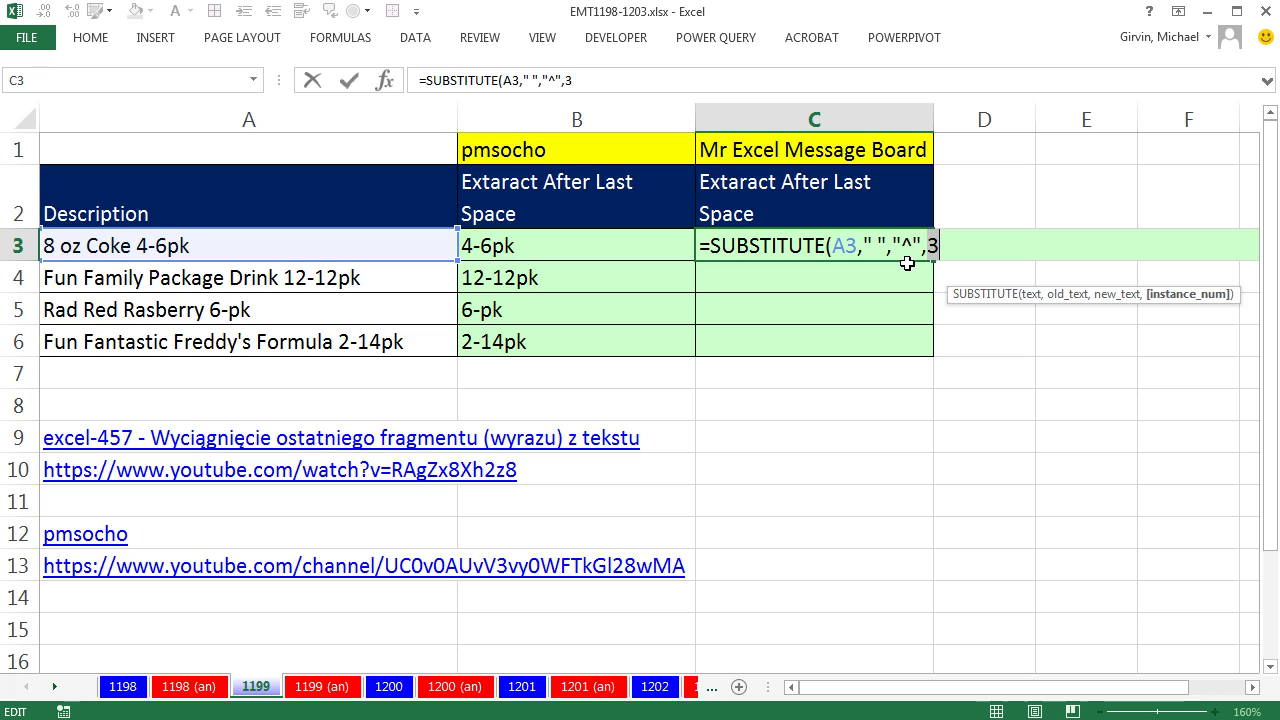
{"action": "key", "text": "ctrl+z"}
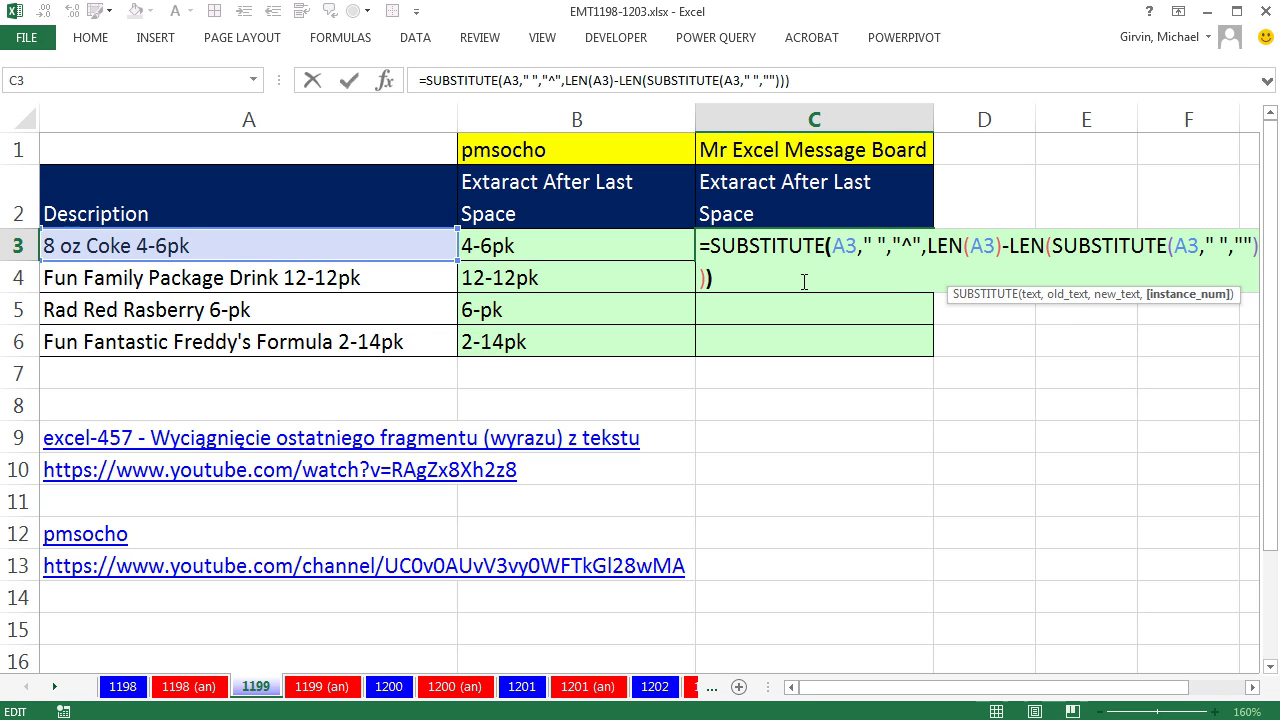
{"action": "key", "text": "ctrl+Return"}
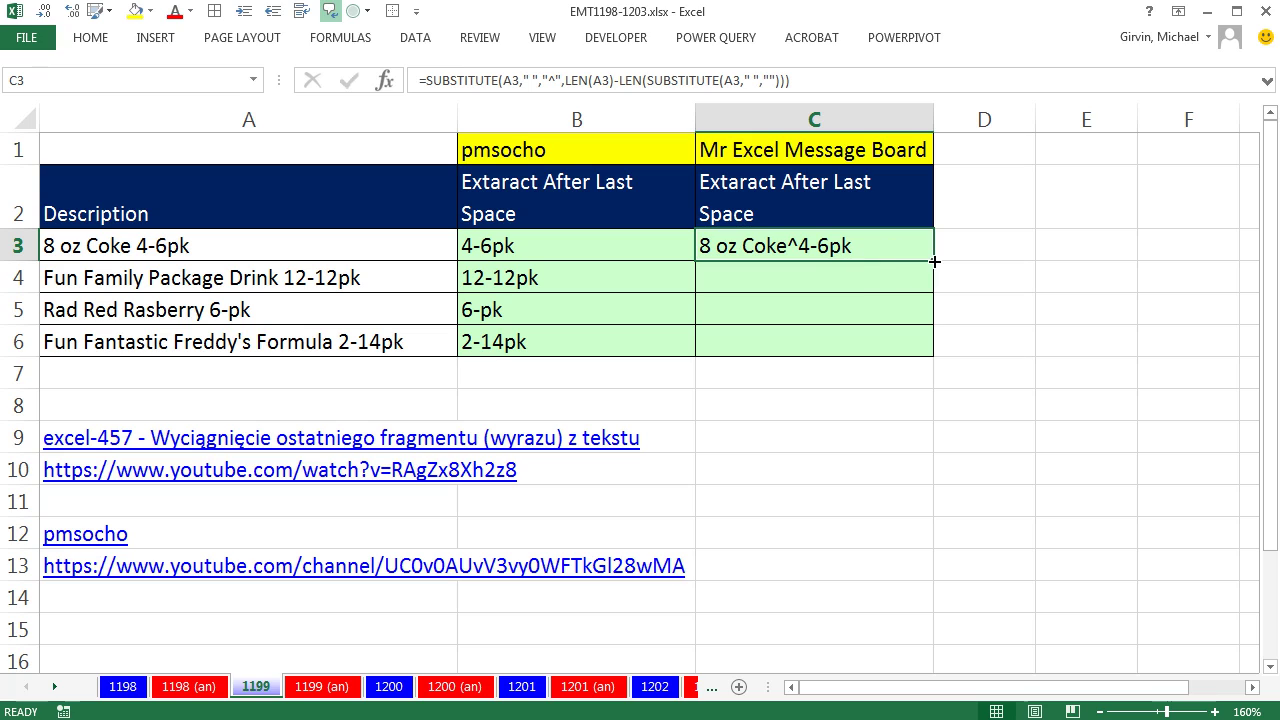
Fill the ^ formula to C6, then wrap C3 in SEARCH("^",…) and fill down again
{"action": "double_click", "coordinate": [933, 261]}
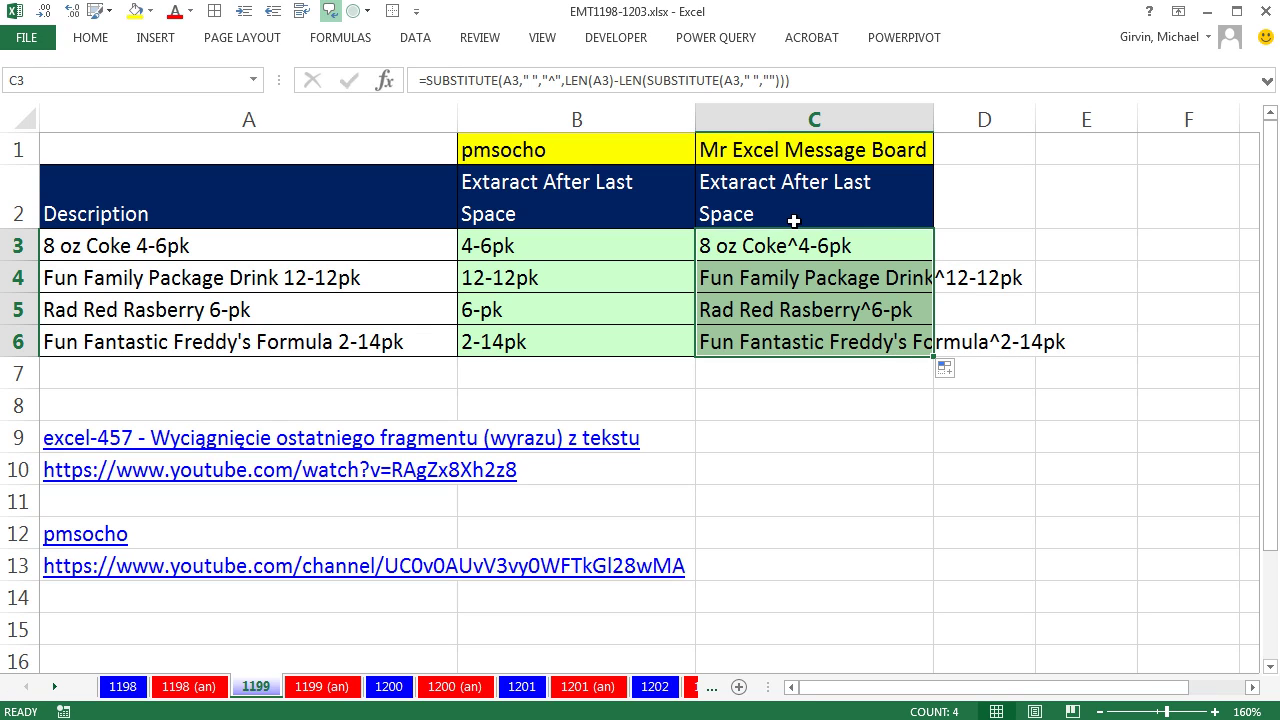
{"action": "left_click", "coordinate": [703, 244]}
{"action": "double_click", "coordinate": [713, 244]}
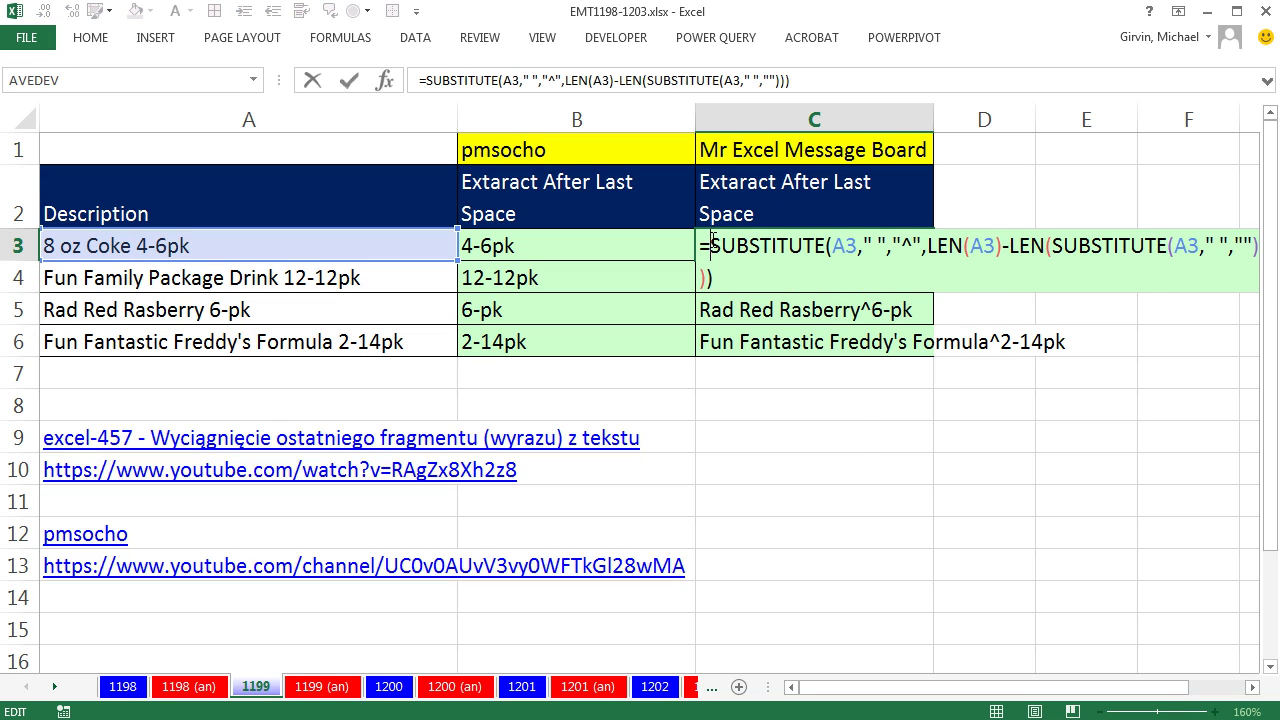
{"action": "type", "text": "SEARCH("}
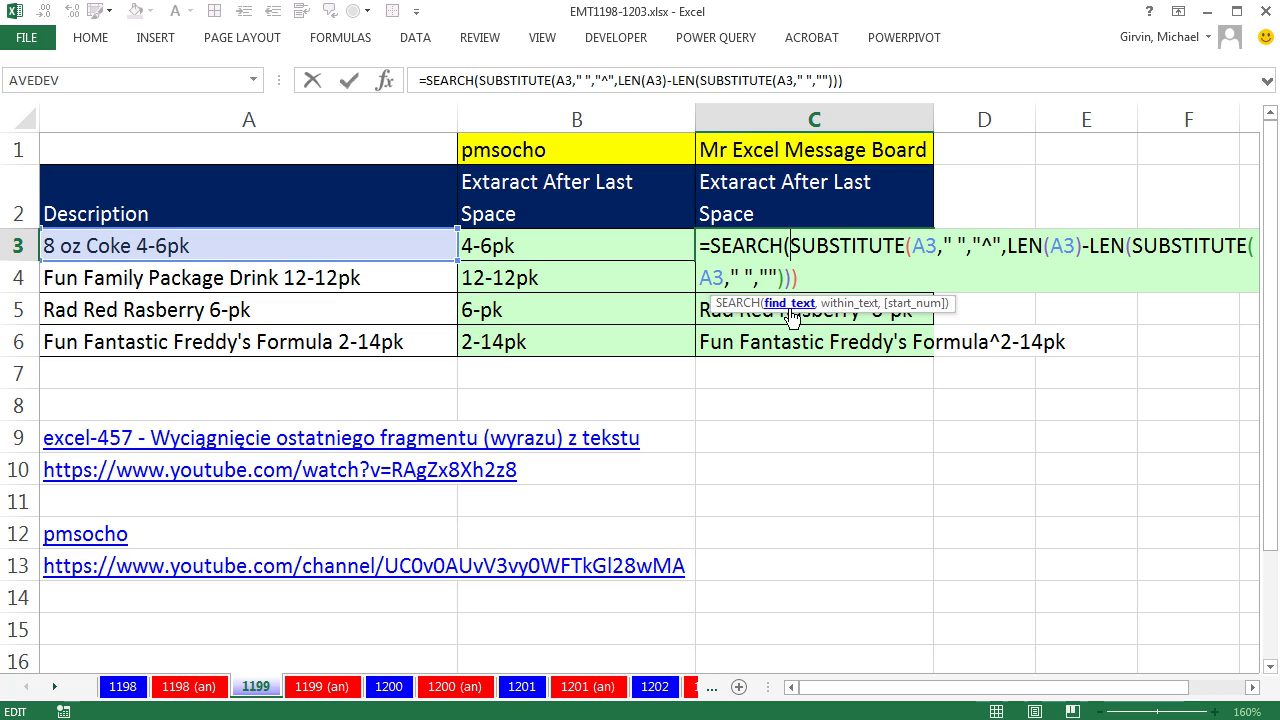
{"action": "type", "text": "\""}
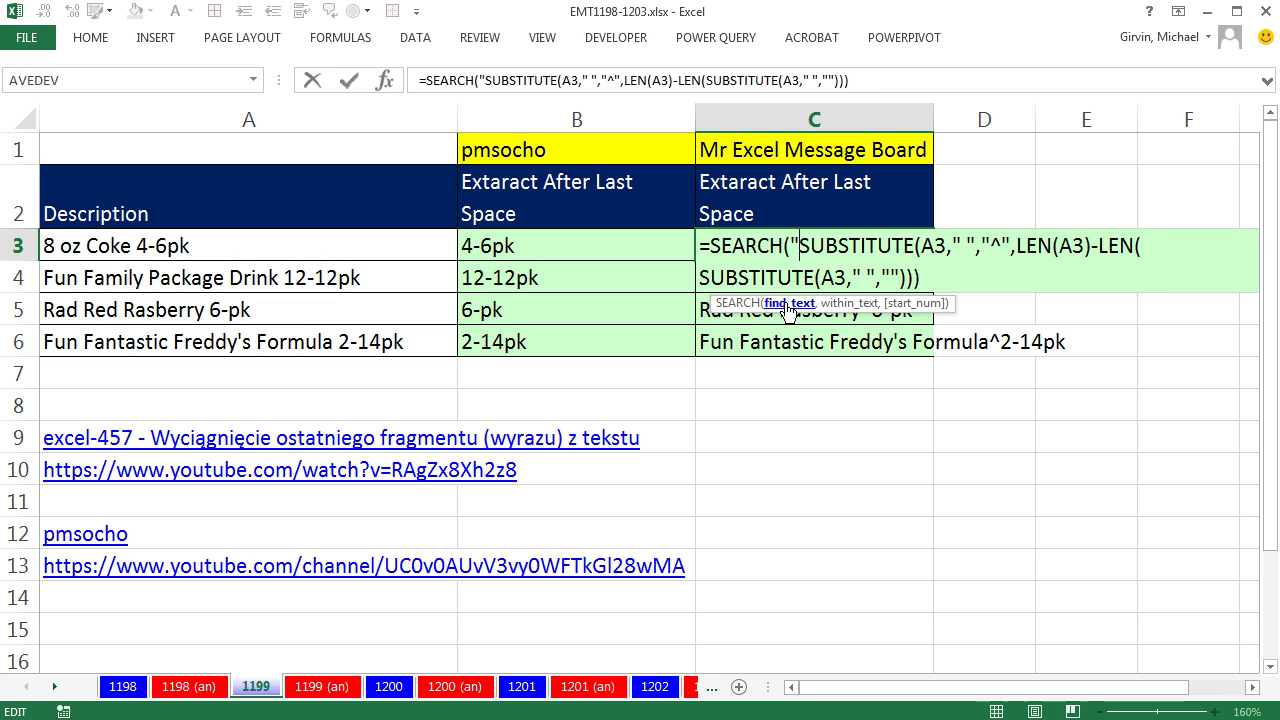
{"action": "type", "text": "^\""}
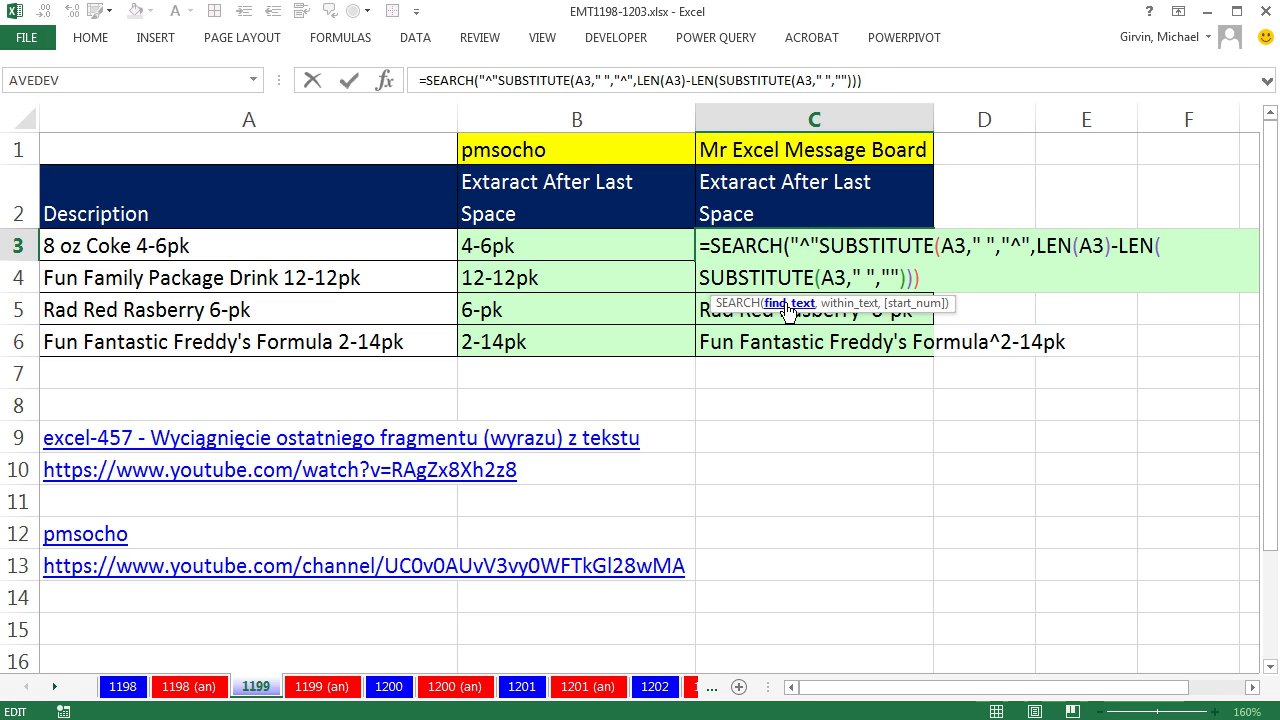
{"action": "type", "text": ","}
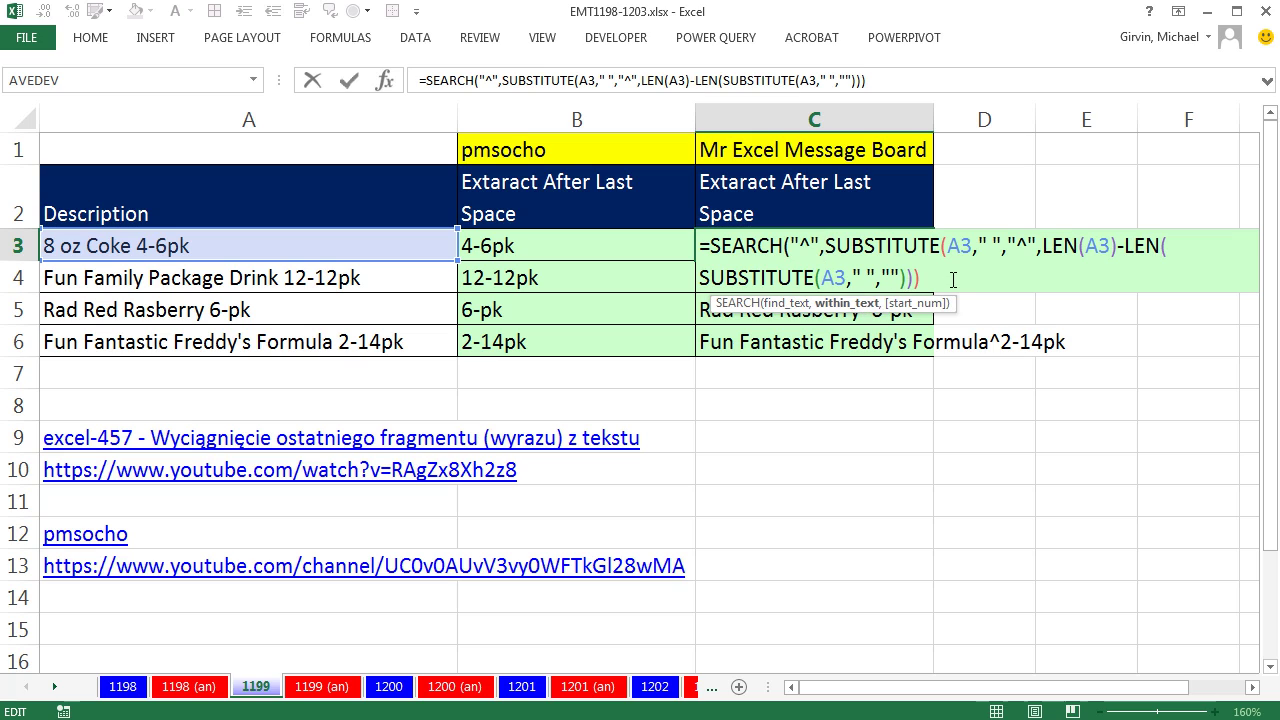
{"action": "left_click", "coordinate": [944, 275]}
{"action": "key", "text": "ctrl+Return"}
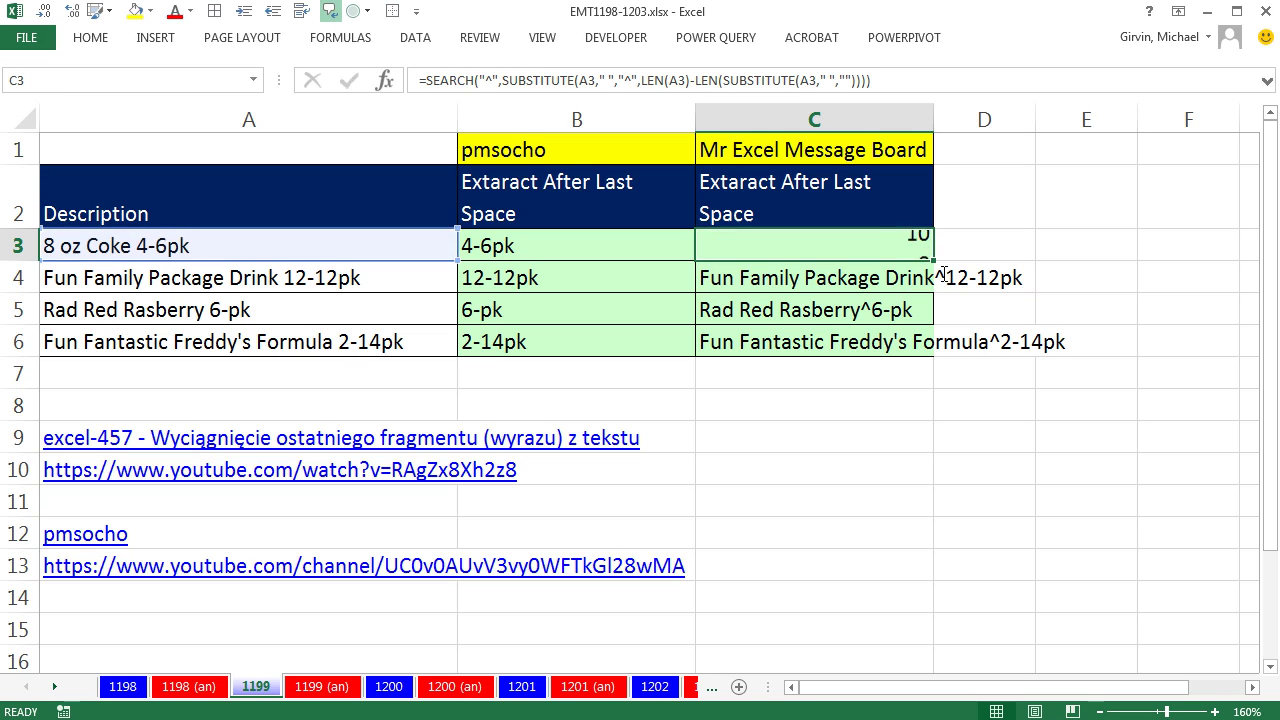
{"action": "double_click", "coordinate": [933, 260]}
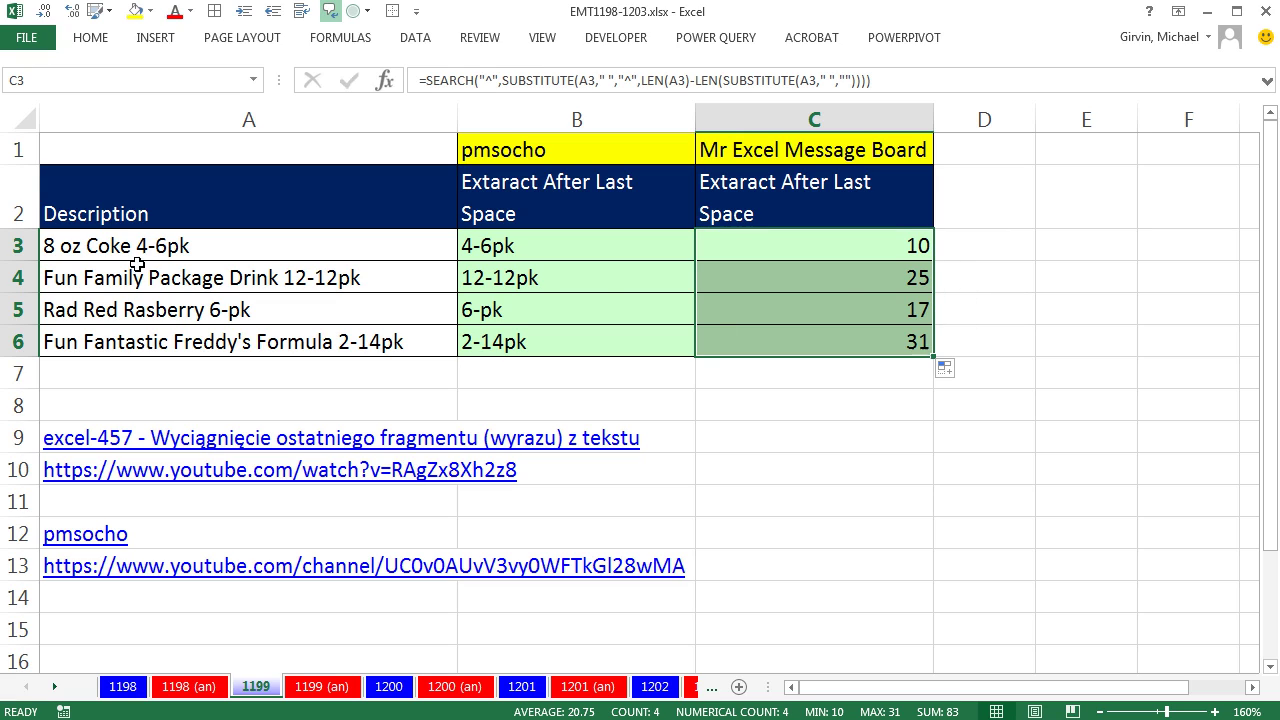
Wrap C3 as =REPLACE(A3,1,SEARCH(…),"") and fill it down to C4:C6
{"action": "double_click", "coordinate": [850, 245]}
{"action": "left_click", "coordinate": [716, 246]}
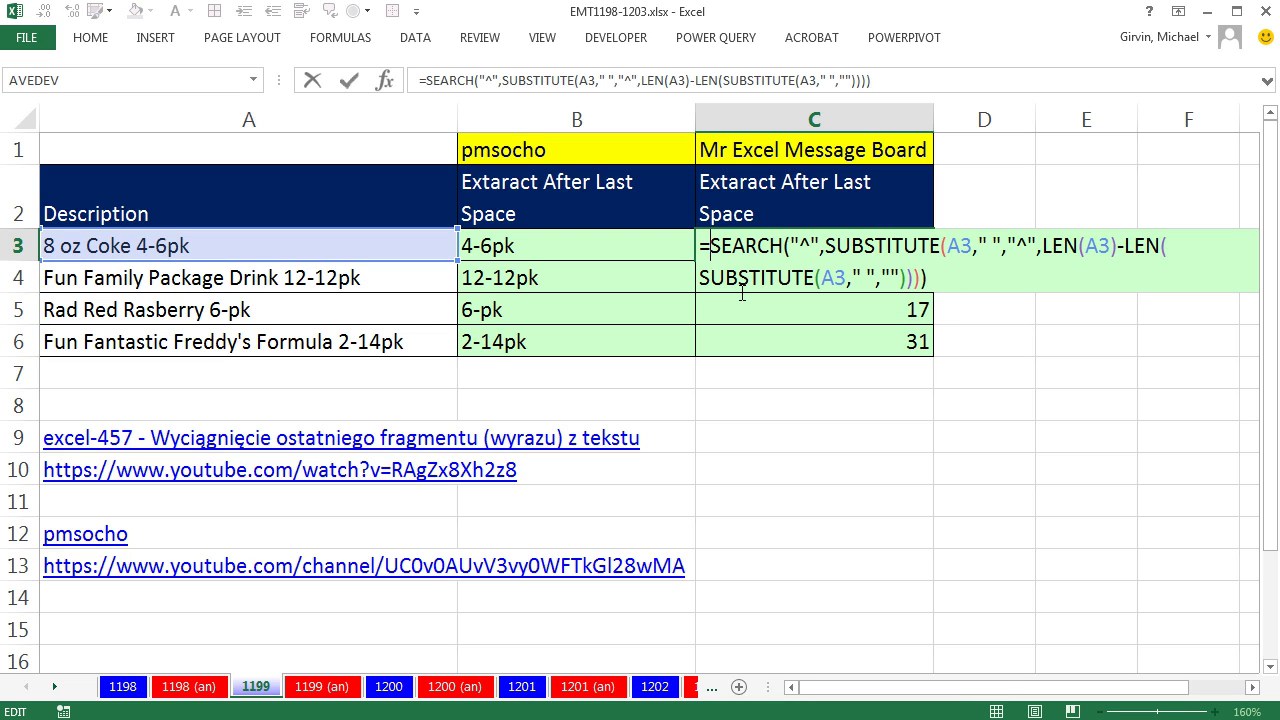
{"action": "type", "text": "rep"}
{"action": "key", "text": "Tab"}
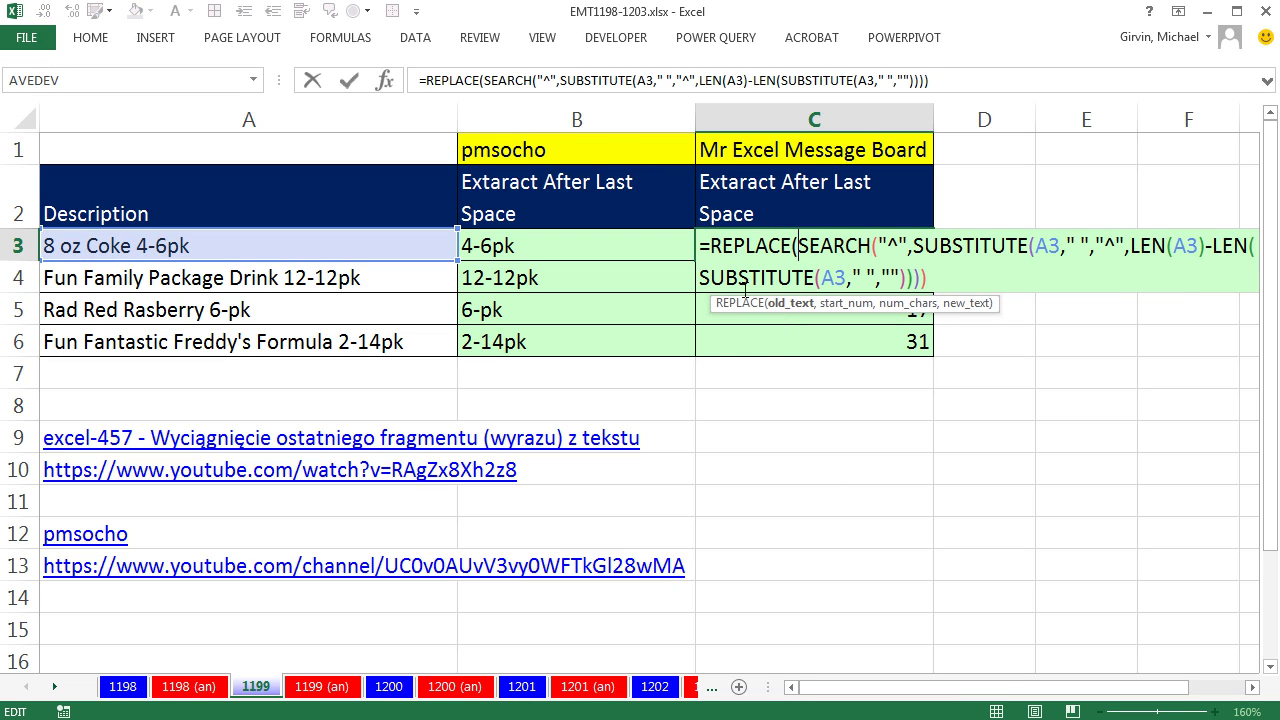
{"action": "left_click", "coordinate": [402, 248]}
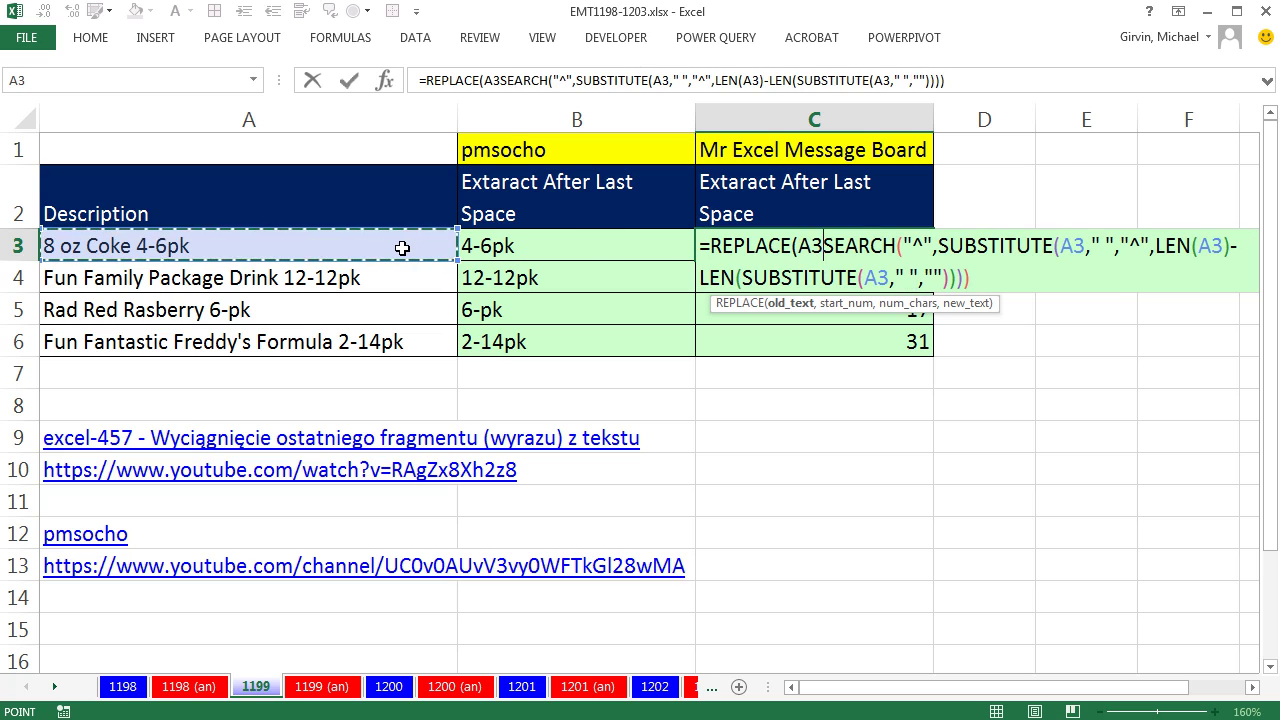
{"action": "type", "text": ","}
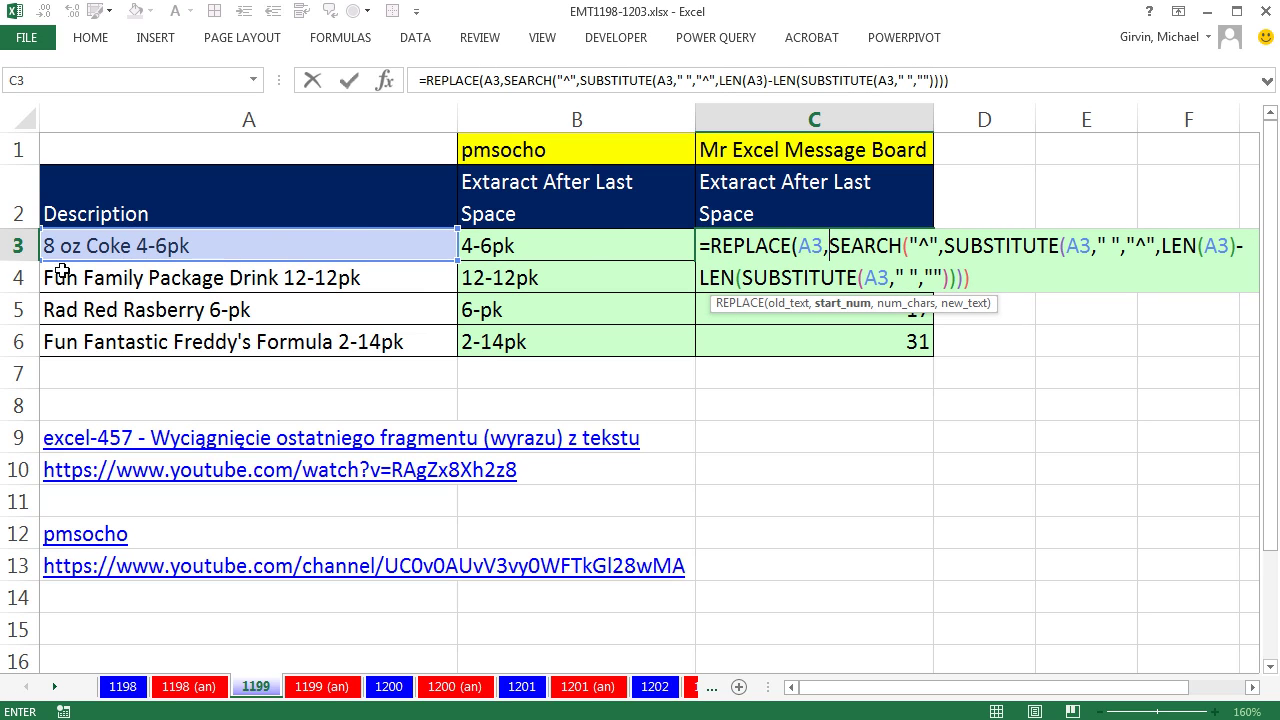
{"action": "type", "text": "1"}
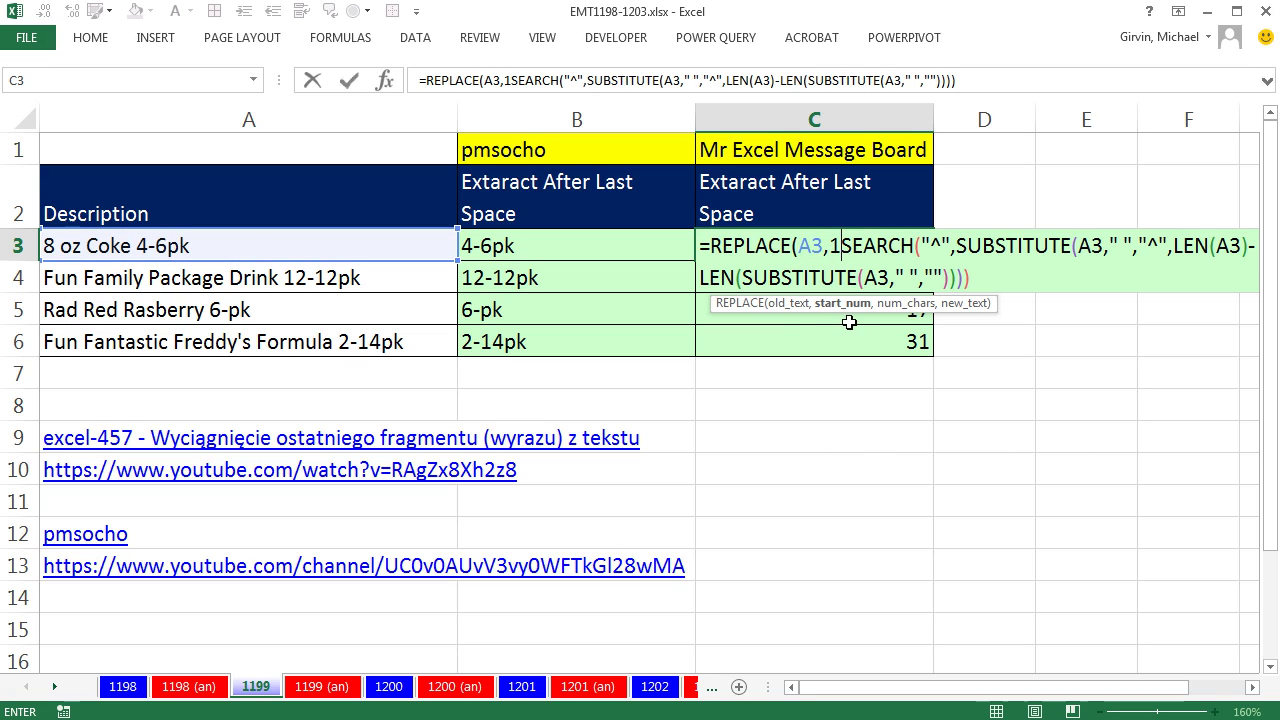
{"action": "type", "text": ","}
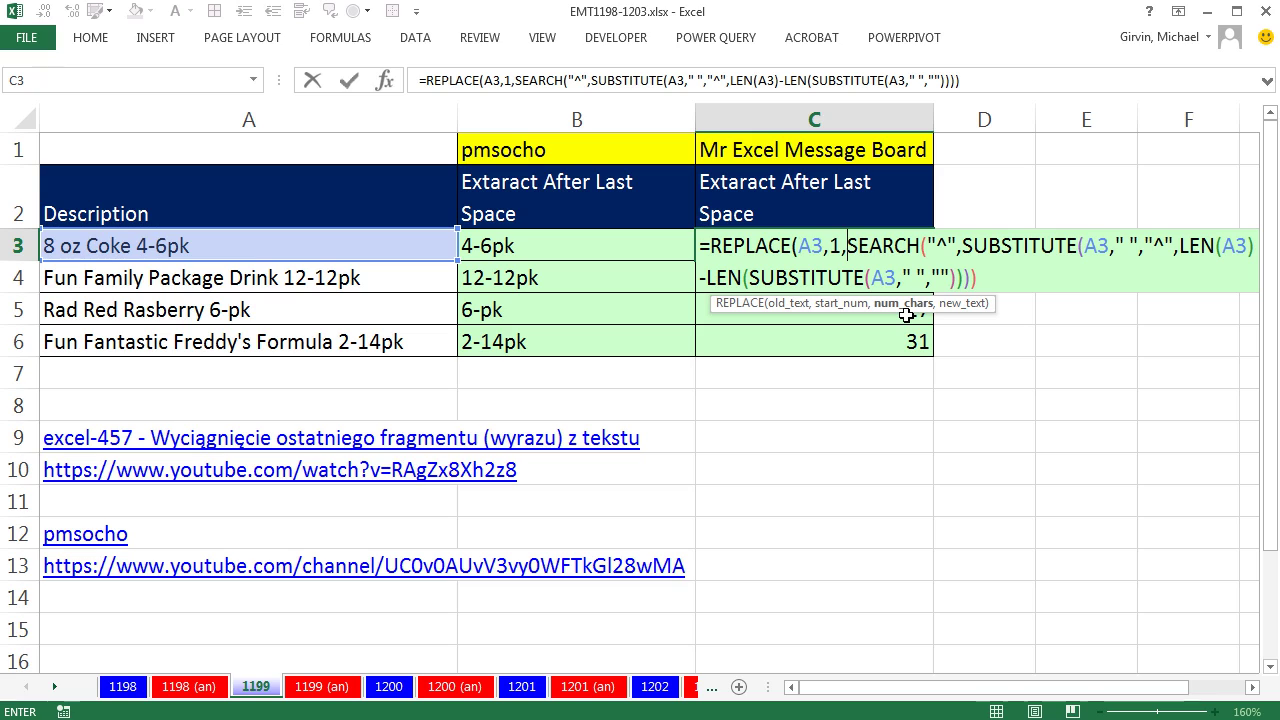
{"action": "left_click", "coordinate": [986, 280]}
{"action": "type", "text": ","}
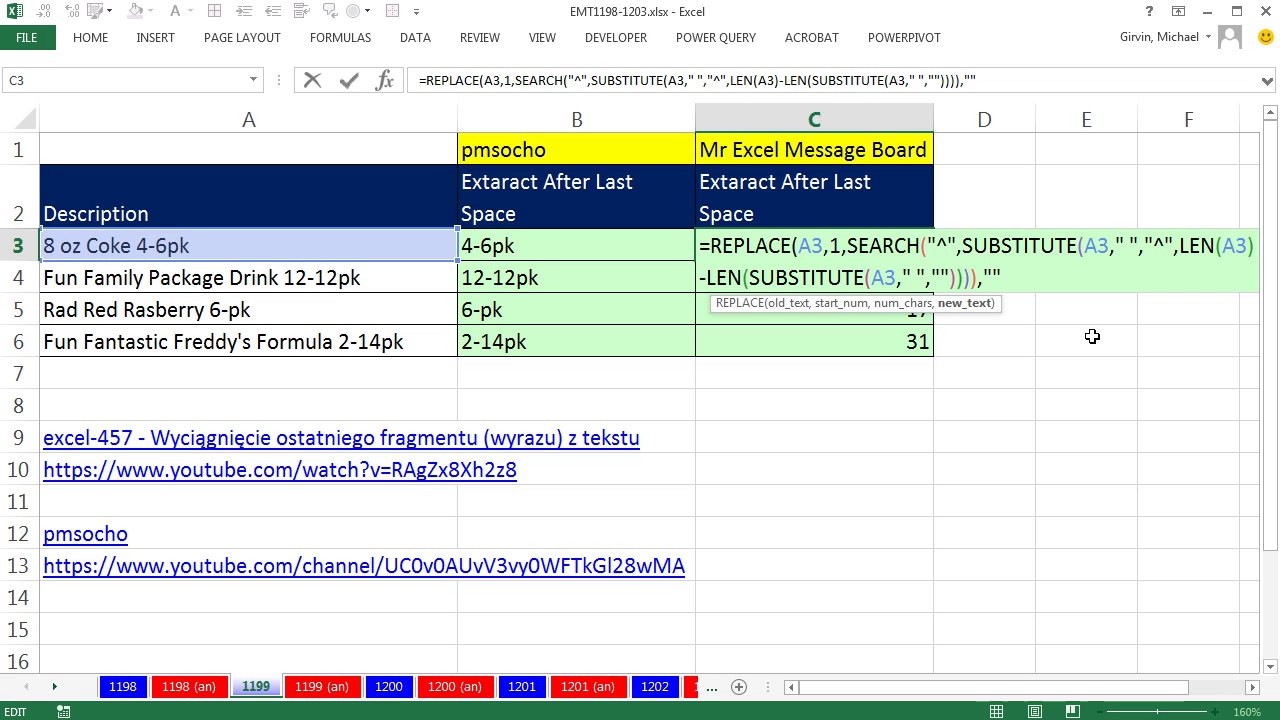
{"action": "type", "text": ")"}
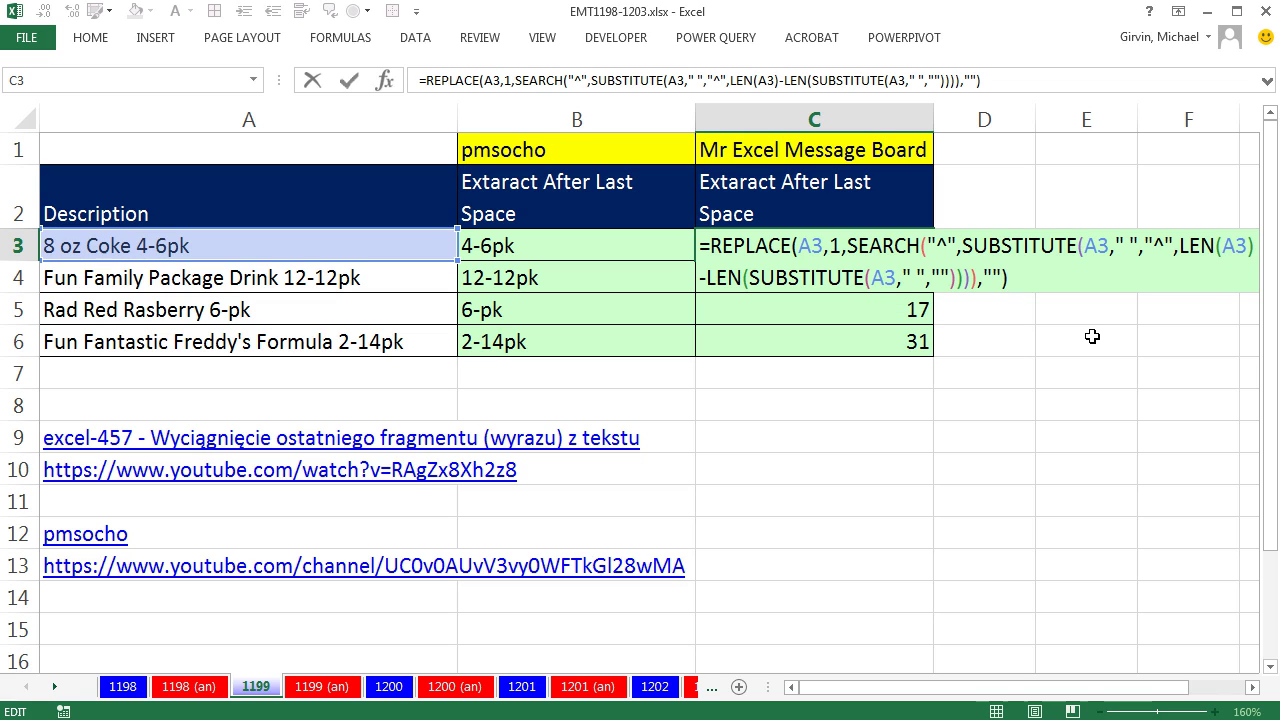
{"action": "key", "text": "ctrl+Return"}
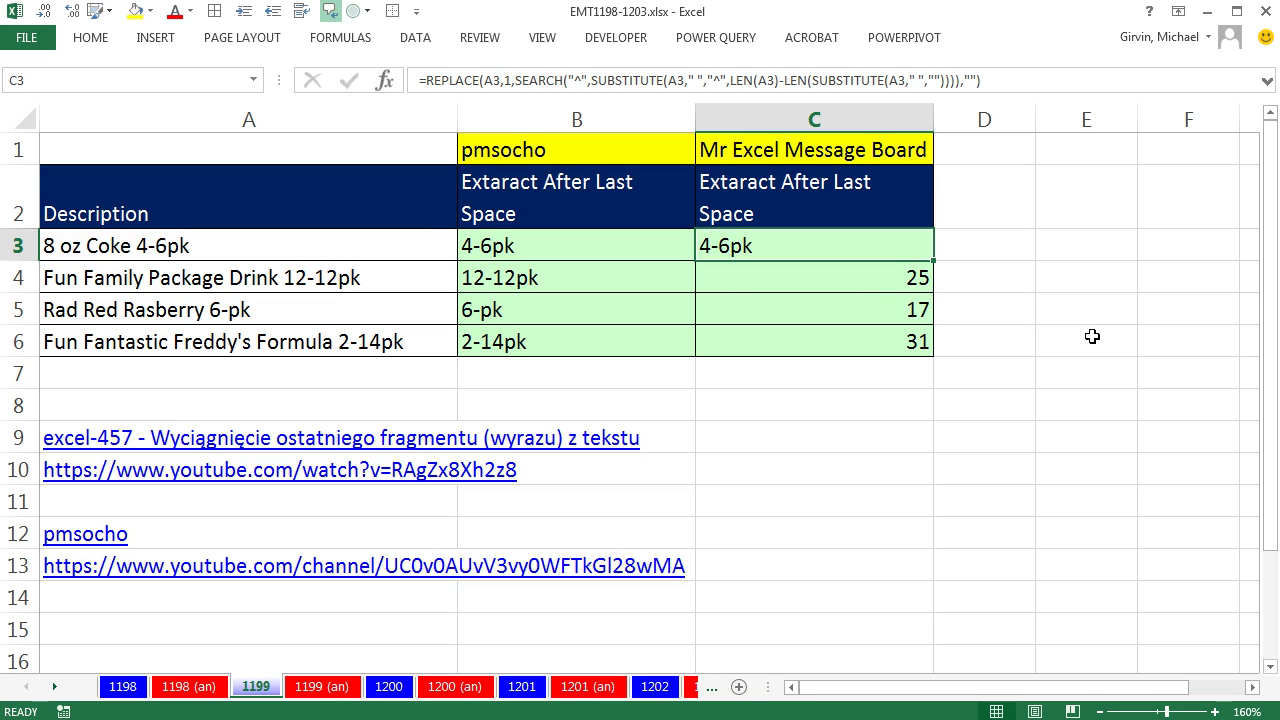
{"action": "double_click", "coordinate": [931, 263]}
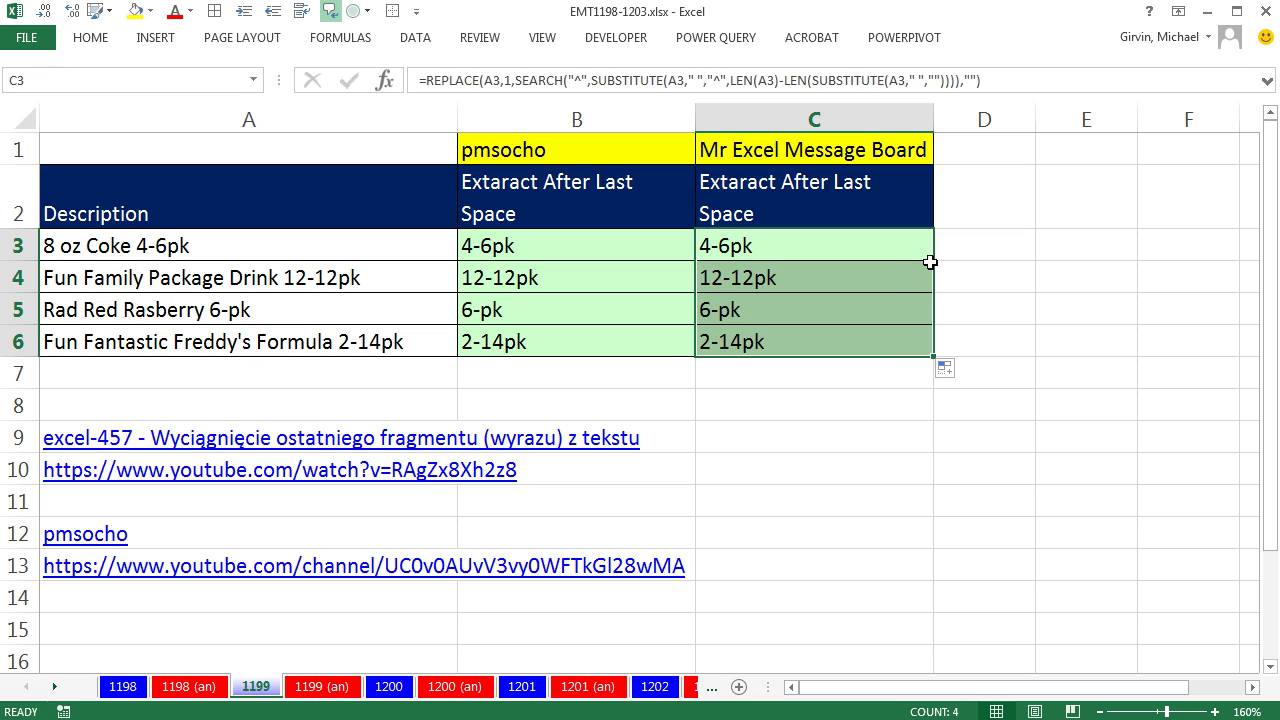
{"action": "double_click", "coordinate": [841, 250]}
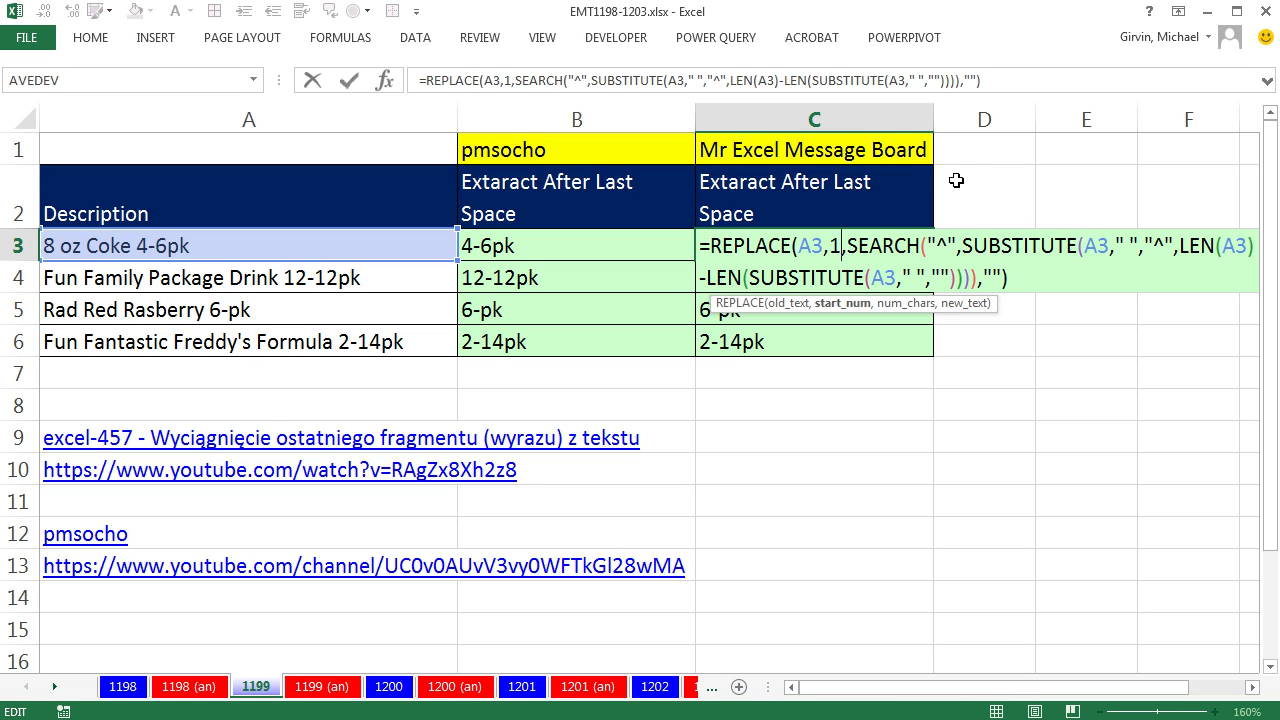
{"action": "key", "text": "Escape"}
{"action": "double_click", "coordinate": [603, 245]}
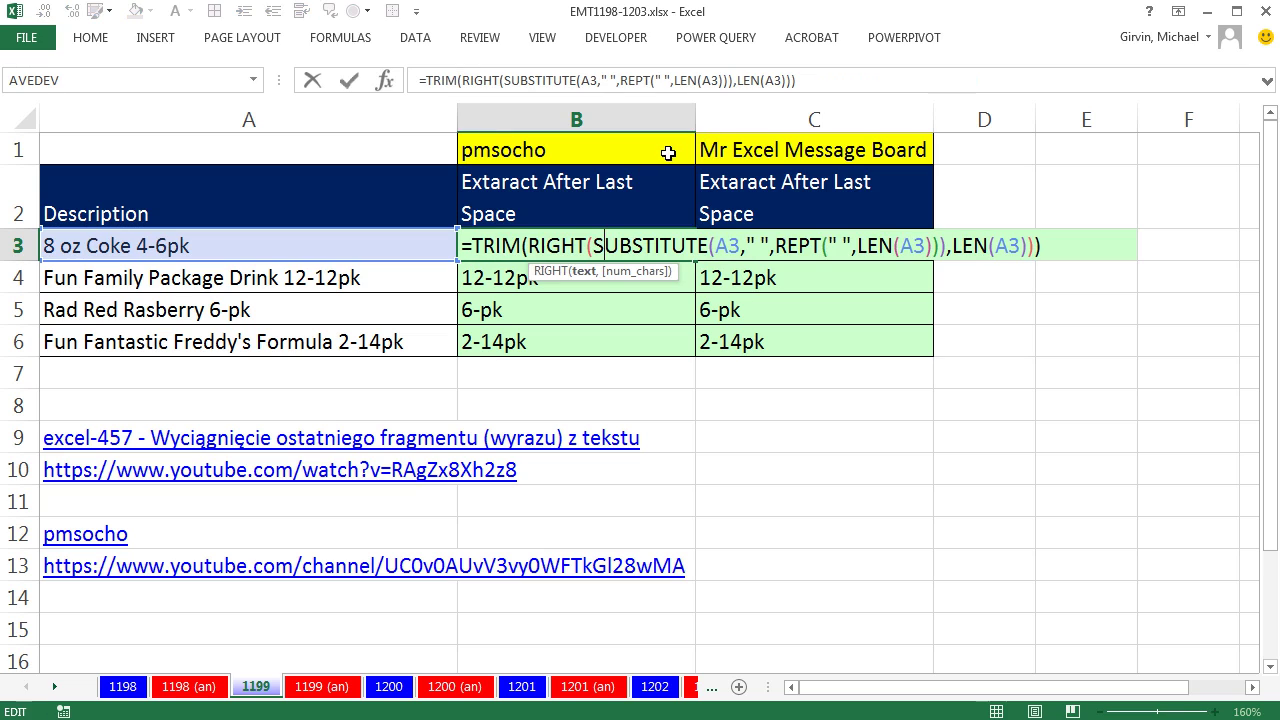
{"action": "key", "text": "Escape"}
{"action": "left_click", "coordinate": [811, 243]}
{"action": "double_click", "coordinate": [811, 243]}
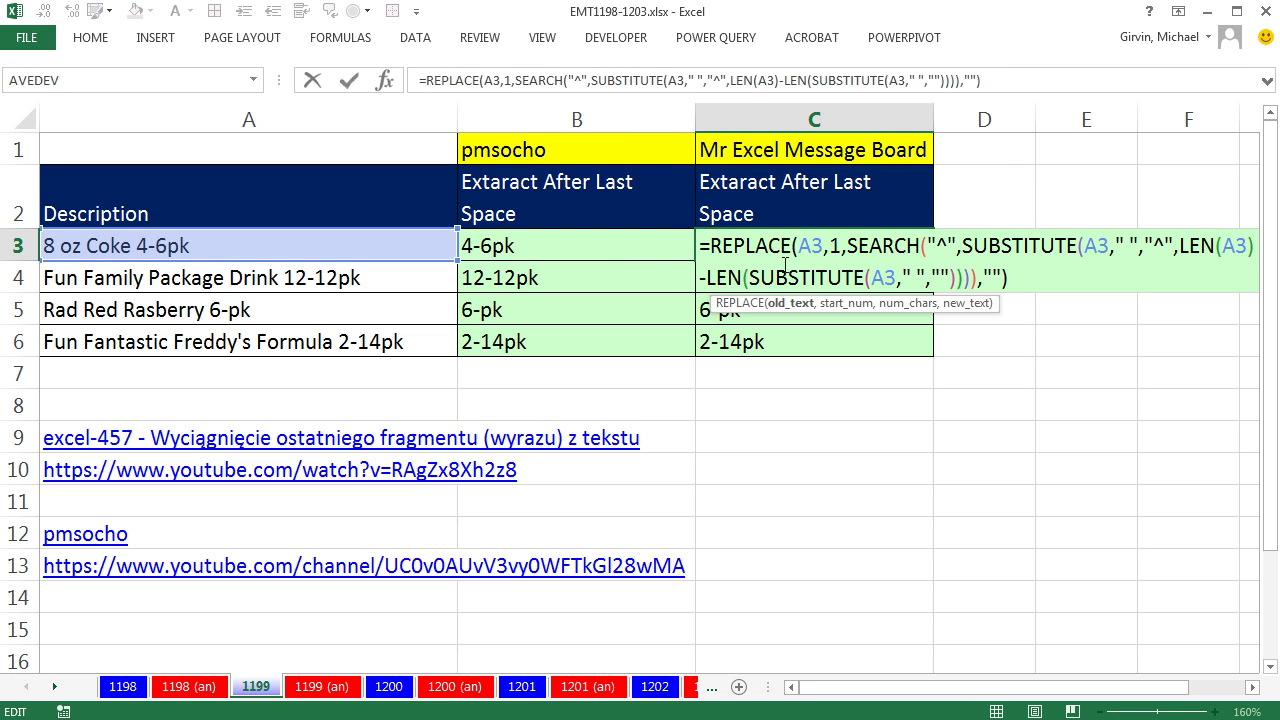
{"action": "key", "text": "Escape"}
{"action": "double_click", "coordinate": [610, 248]}
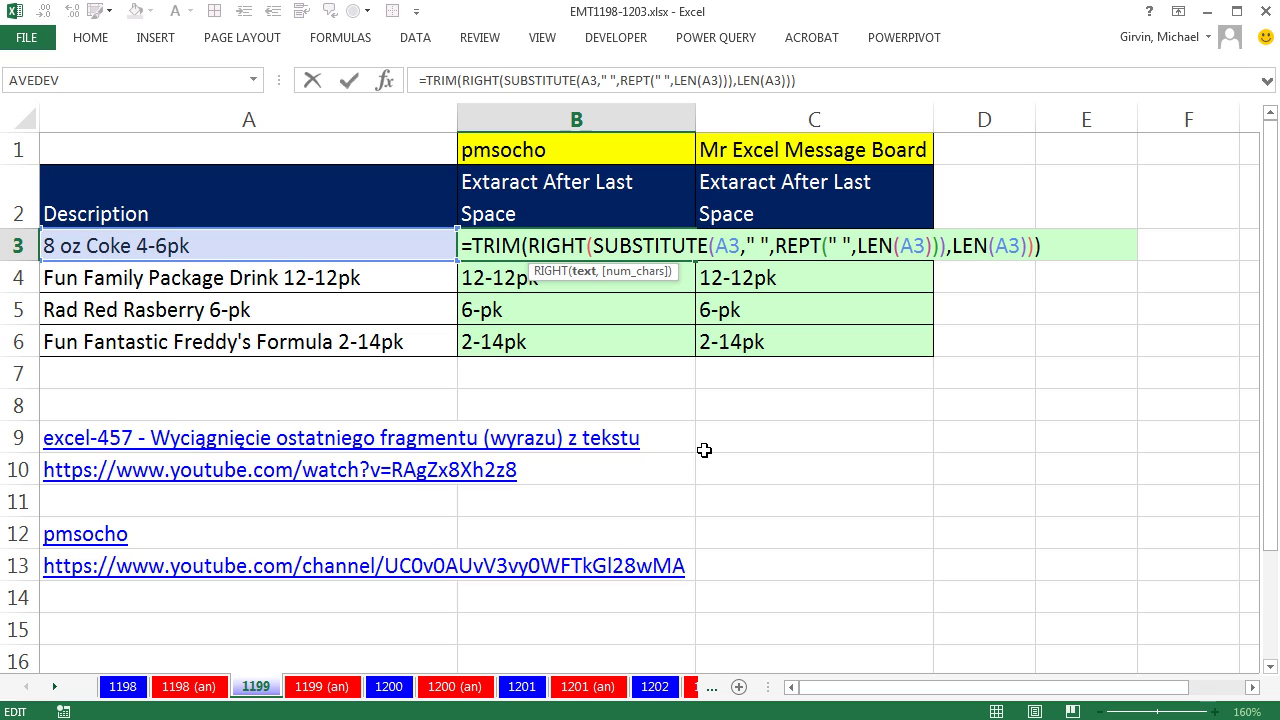
{"action": "key", "text": "Left"}
{"action": "key", "text": "Left"}
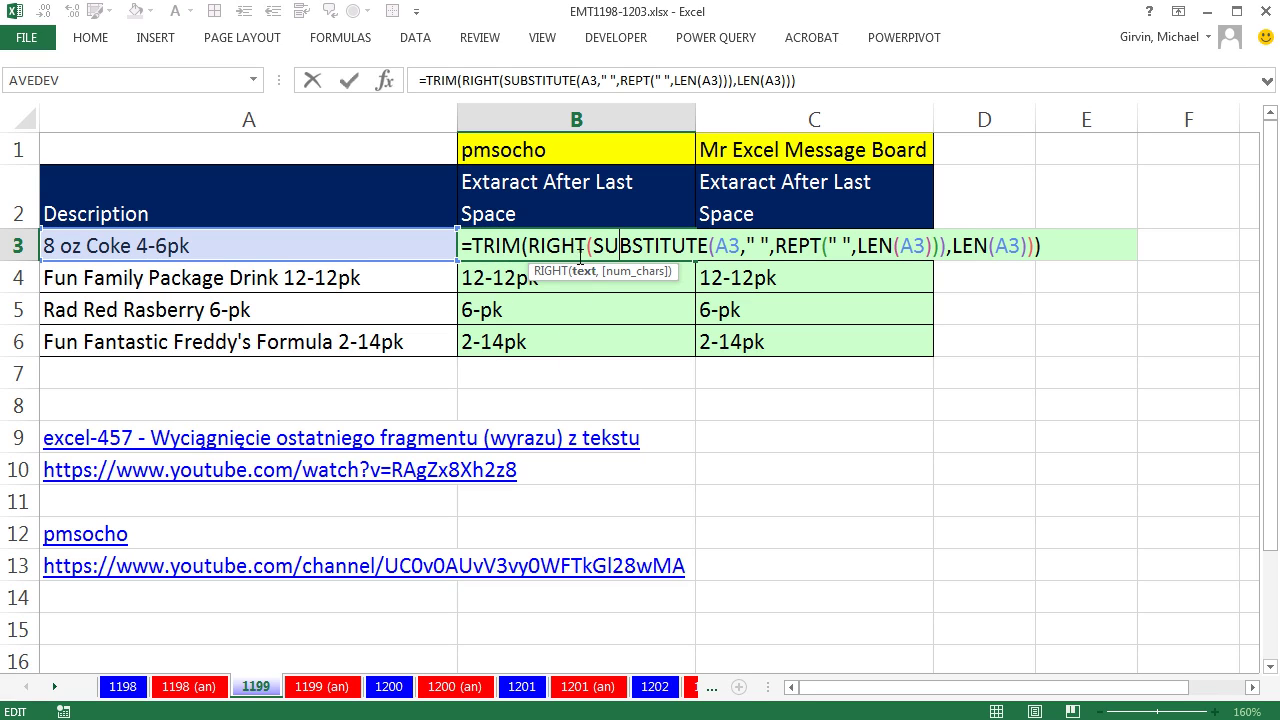
{"action": "key", "text": "Escape"}
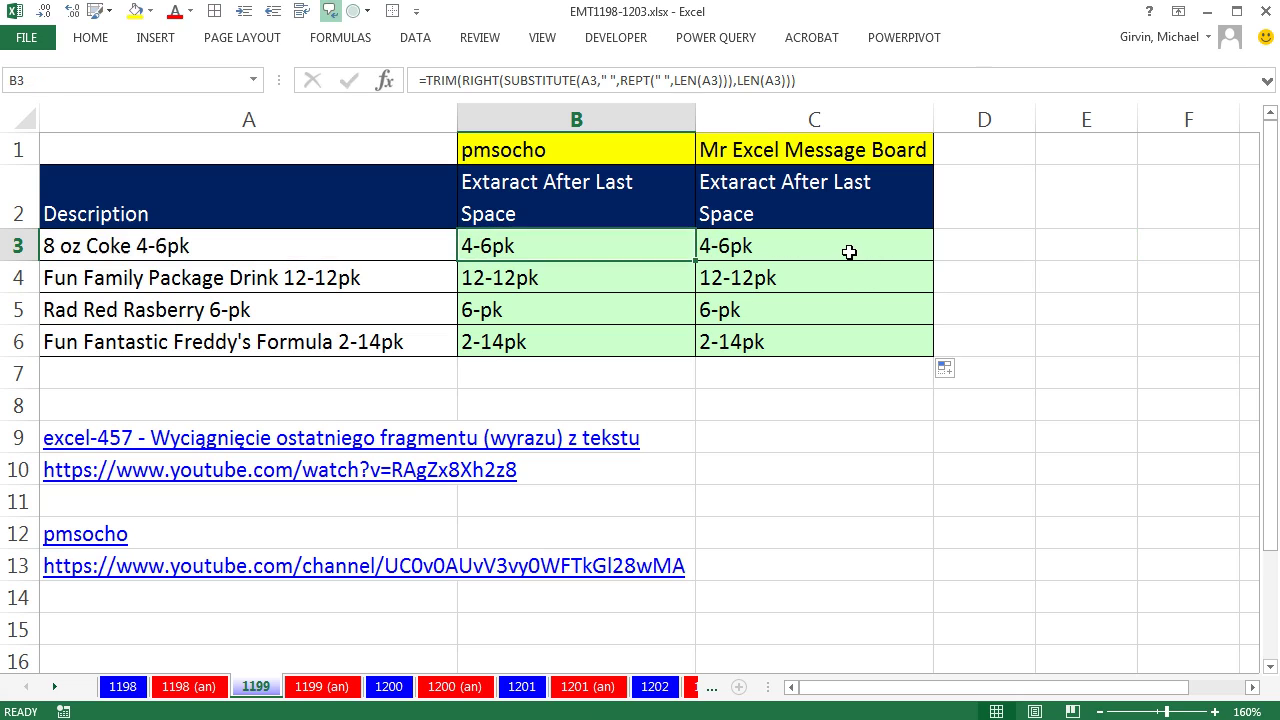
{"action": "double_click", "coordinate": [847, 247]}
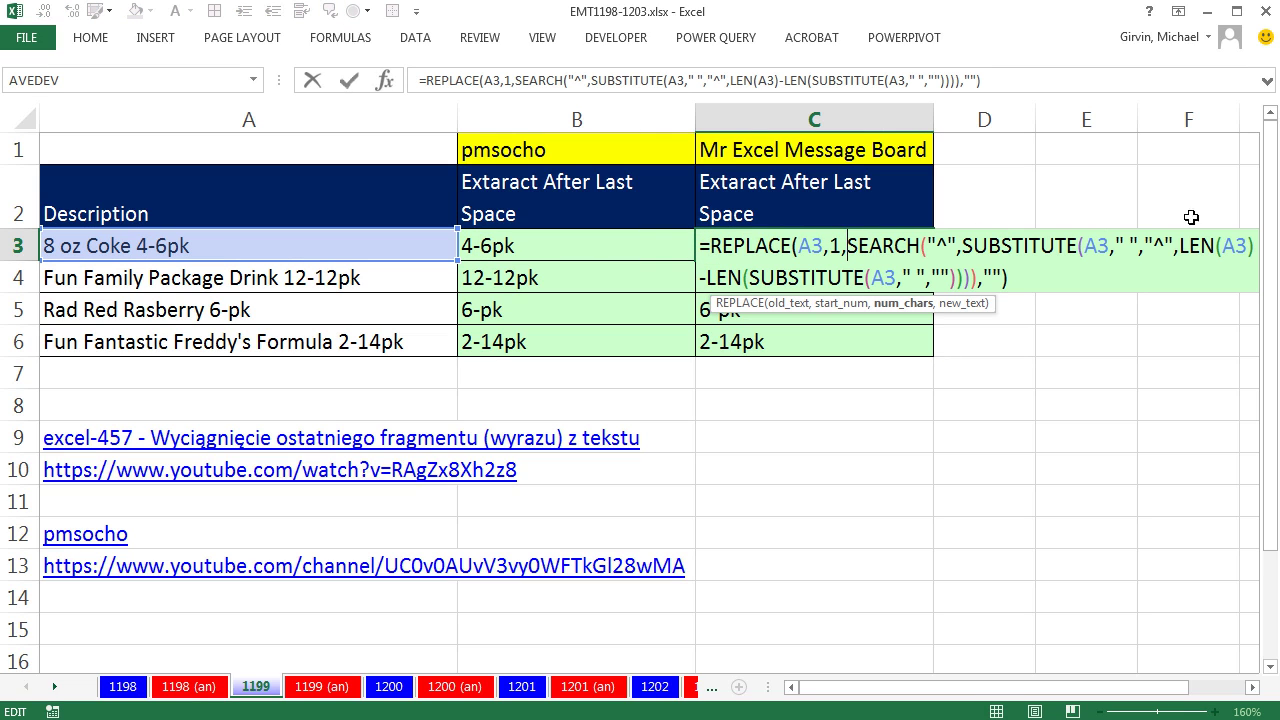
{"action": "key", "text": "Escape"}
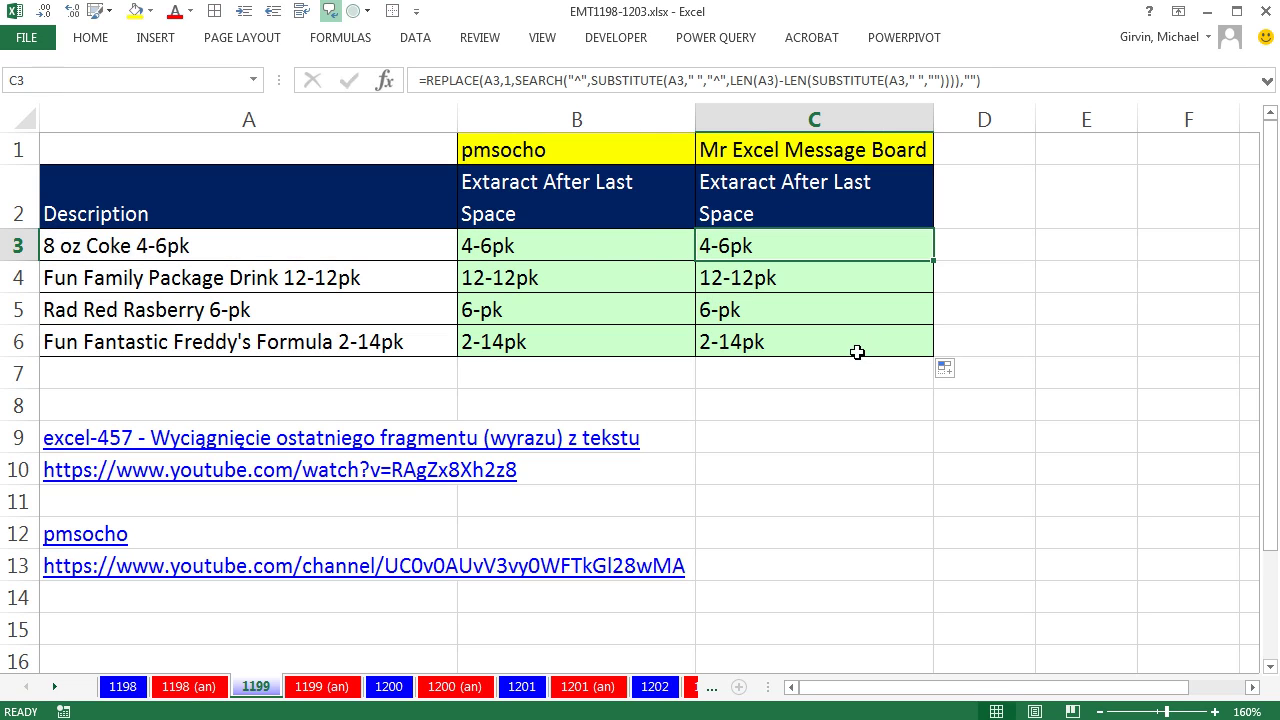